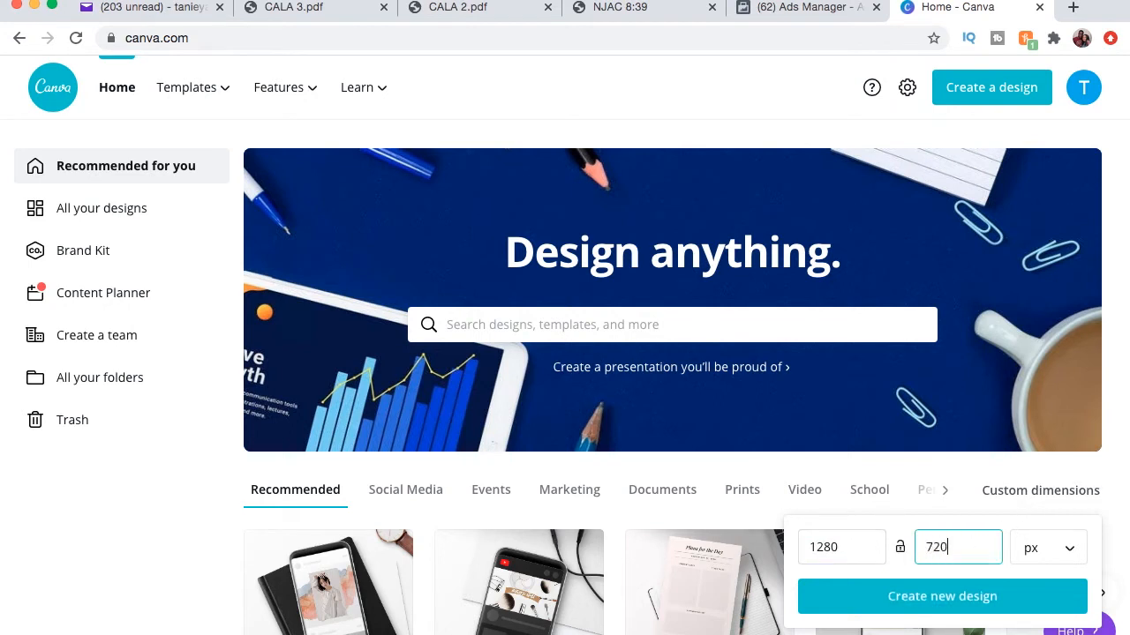
Create a 1280 × 720 px design and apply the Customized Software presentation template from the template list.
{"action": "left_click", "coordinate": [949, 597]}
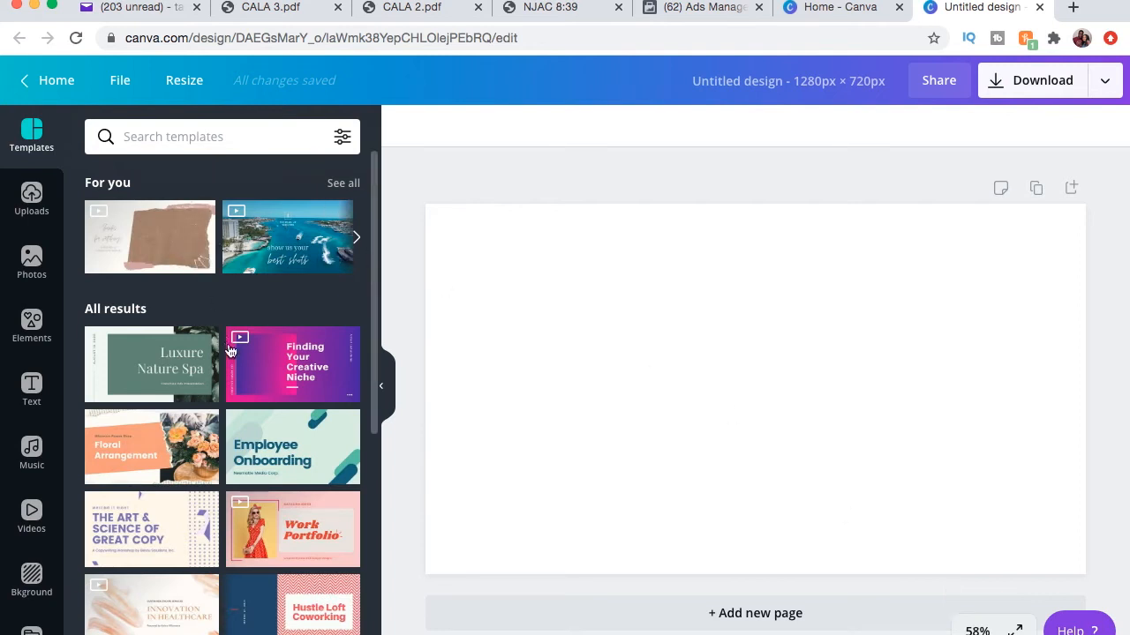
{"action": "scroll", "coordinate": [238, 357], "scroll_direction": "down", "scroll_amount": 1}
{"action": "scroll", "coordinate": [238, 358], "scroll_direction": "down", "scroll_amount": 5}
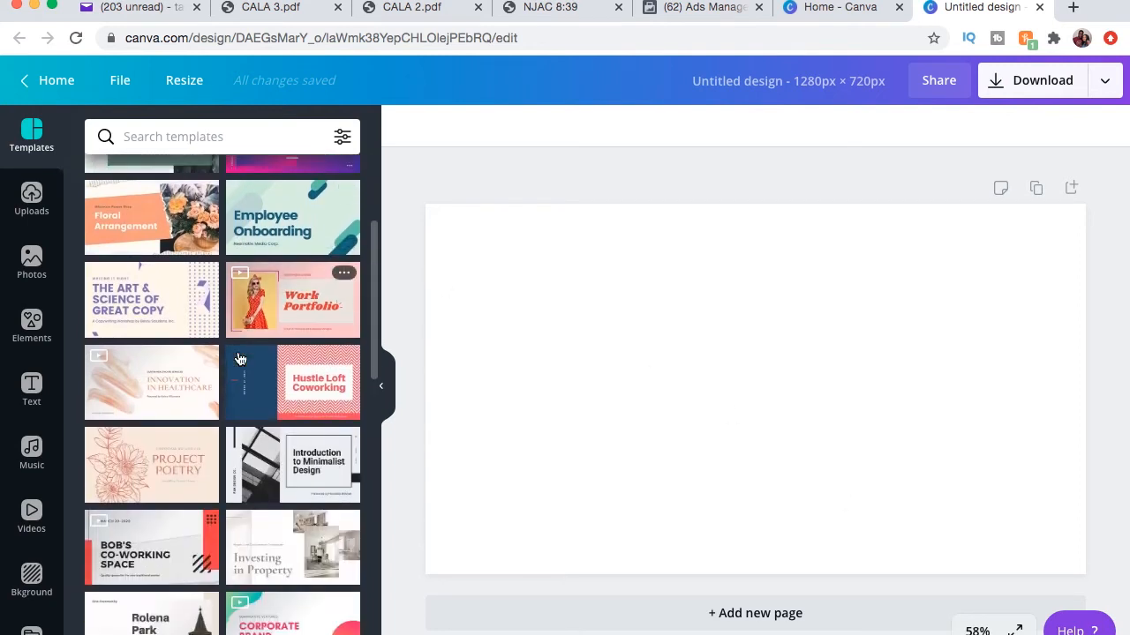
{"action": "scroll", "coordinate": [239, 358], "scroll_direction": "down", "scroll_amount": 5}
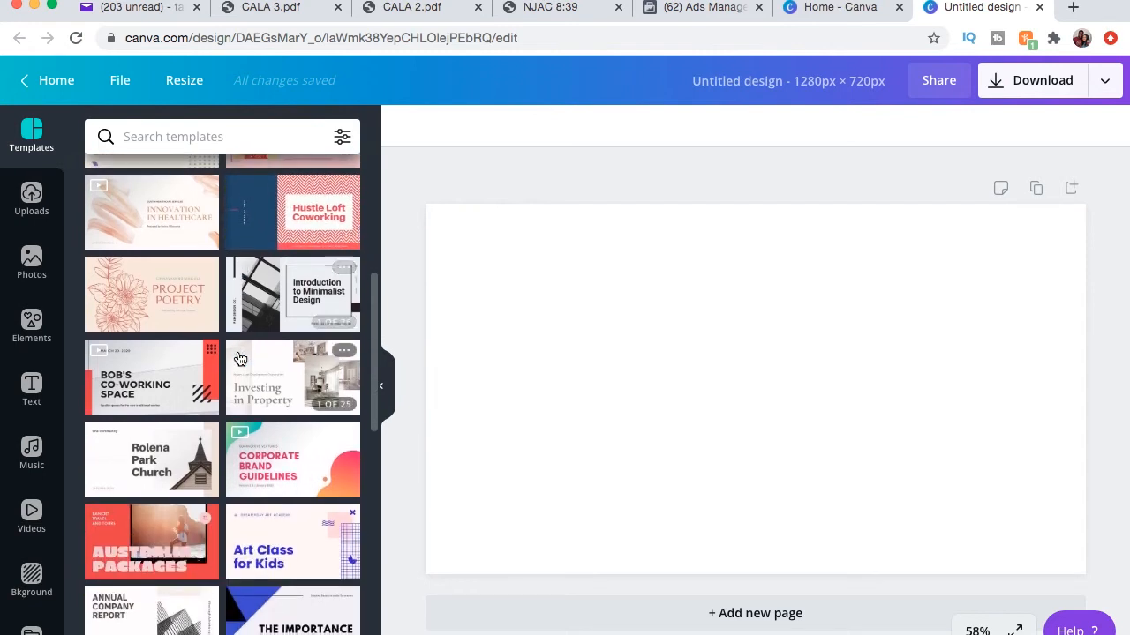
{"action": "scroll", "coordinate": [238, 357], "scroll_direction": "down", "scroll_amount": 5}
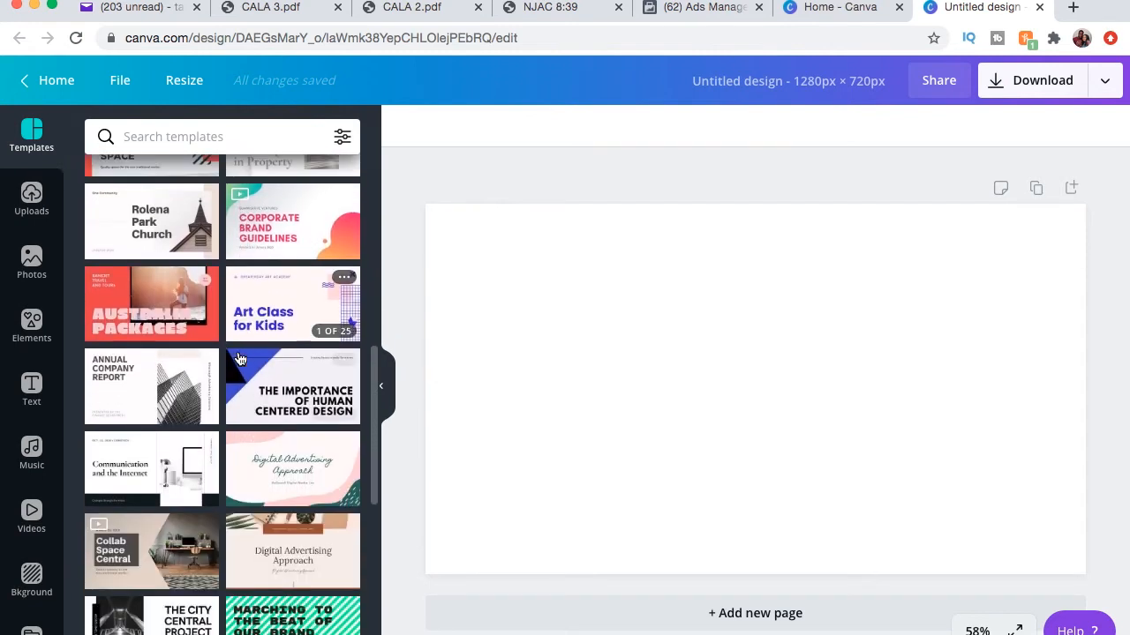
{"action": "scroll", "coordinate": [261, 394], "scroll_direction": "down", "scroll_amount": 2}
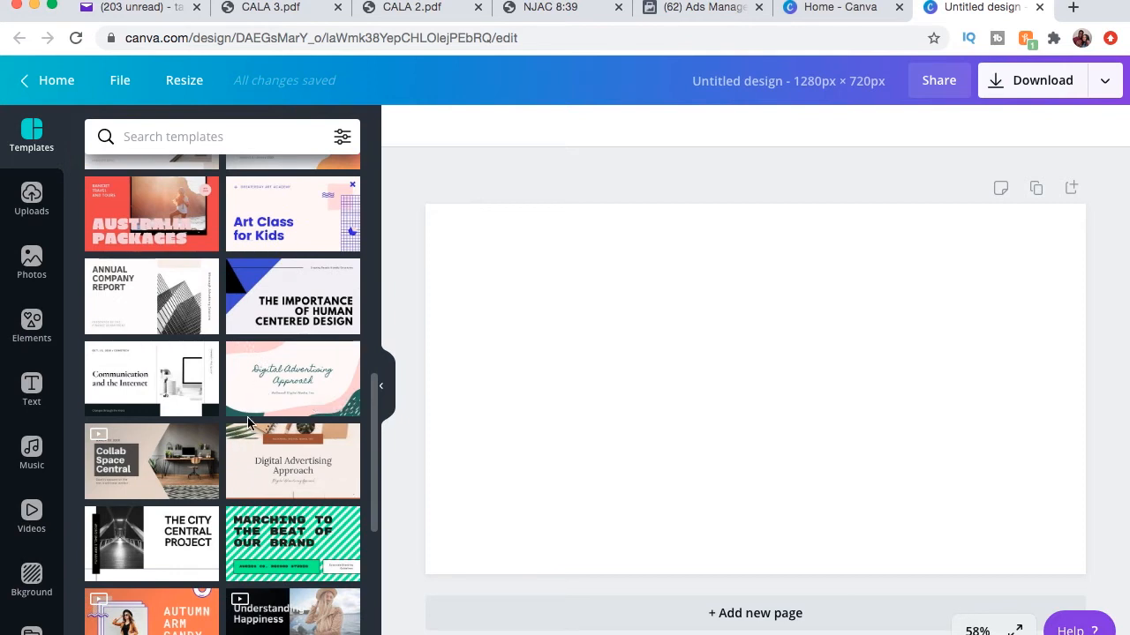
{"action": "scroll", "coordinate": [249, 419], "scroll_direction": "down", "scroll_amount": 8}
{"action": "scroll", "coordinate": [249, 415], "scroll_direction": "down", "scroll_amount": 8}
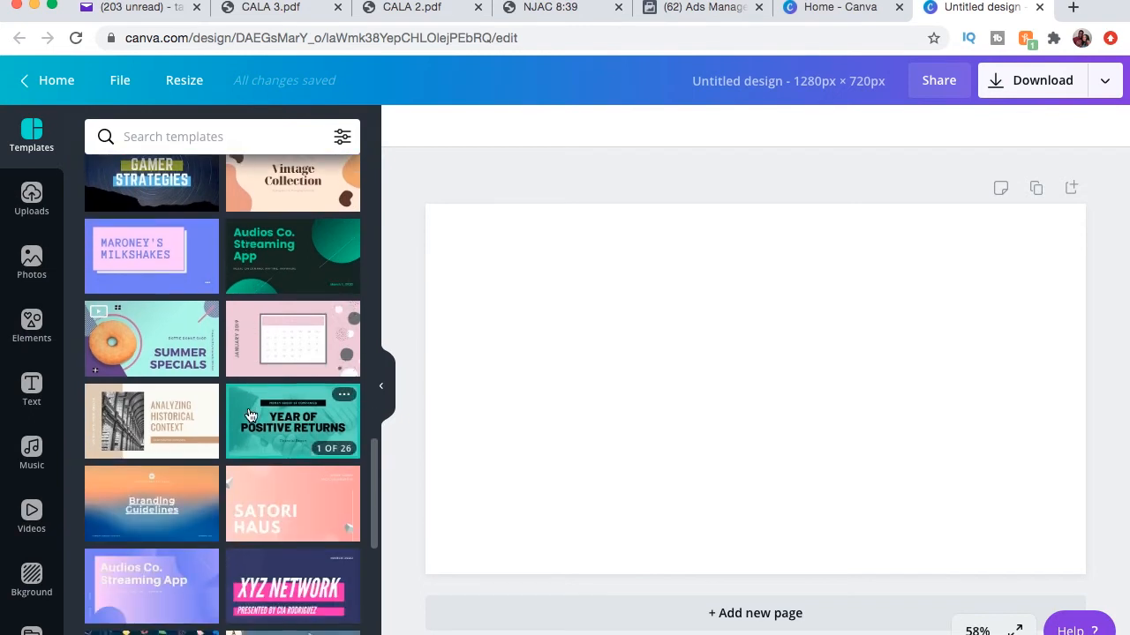
{"action": "scroll", "coordinate": [249, 415], "scroll_direction": "down", "scroll_amount": 2}
{"action": "scroll", "coordinate": [250, 415], "scroll_direction": "down", "scroll_amount": 1}
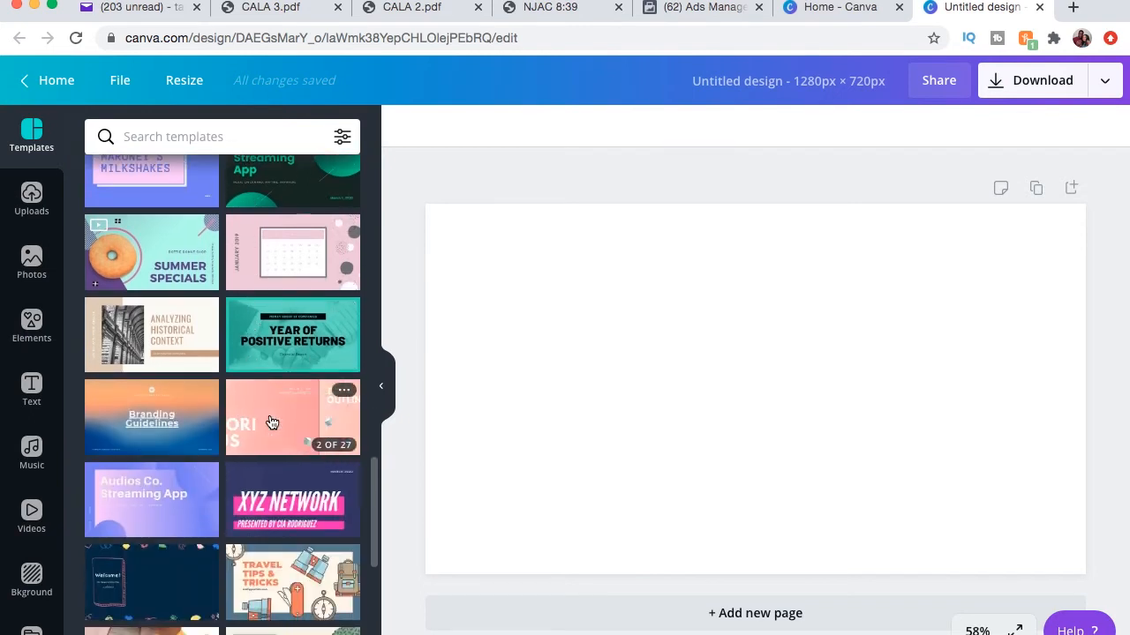
{"action": "scroll", "coordinate": [272, 423], "scroll_direction": "down", "scroll_amount": 3}
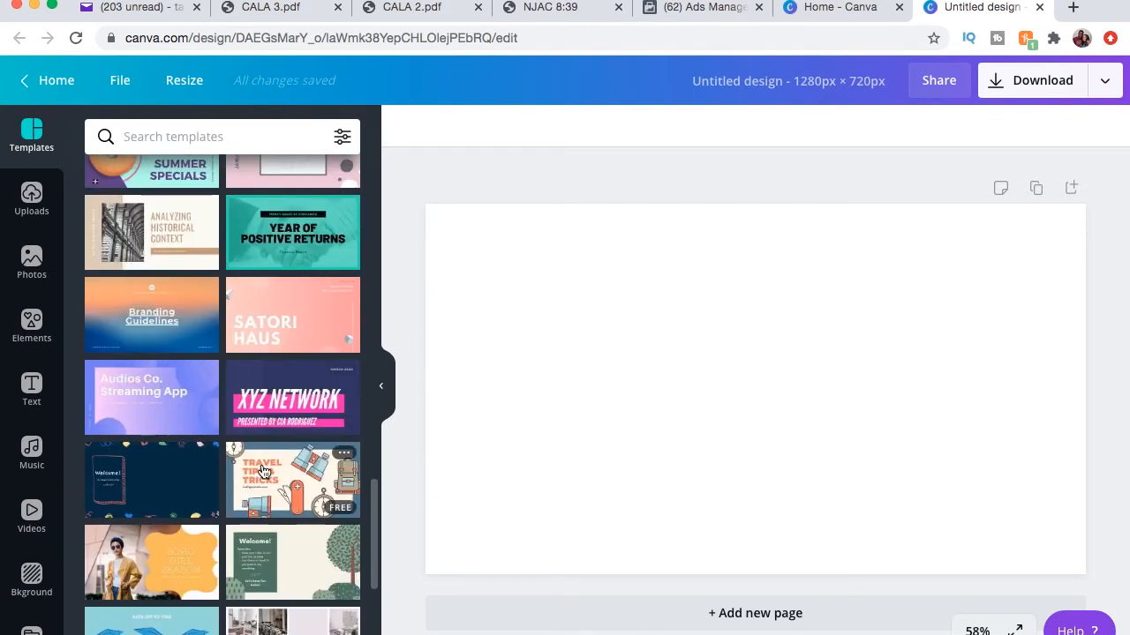
{"action": "scroll", "coordinate": [261, 472], "scroll_direction": "down", "scroll_amount": 9}
{"action": "scroll", "coordinate": [135, 534], "scroll_direction": "down", "scroll_amount": 4}
{"action": "scroll", "coordinate": [231, 491], "scroll_direction": "down", "scroll_amount": 5}
{"action": "scroll", "coordinate": [231, 492], "scroll_direction": "down", "scroll_amount": 8}
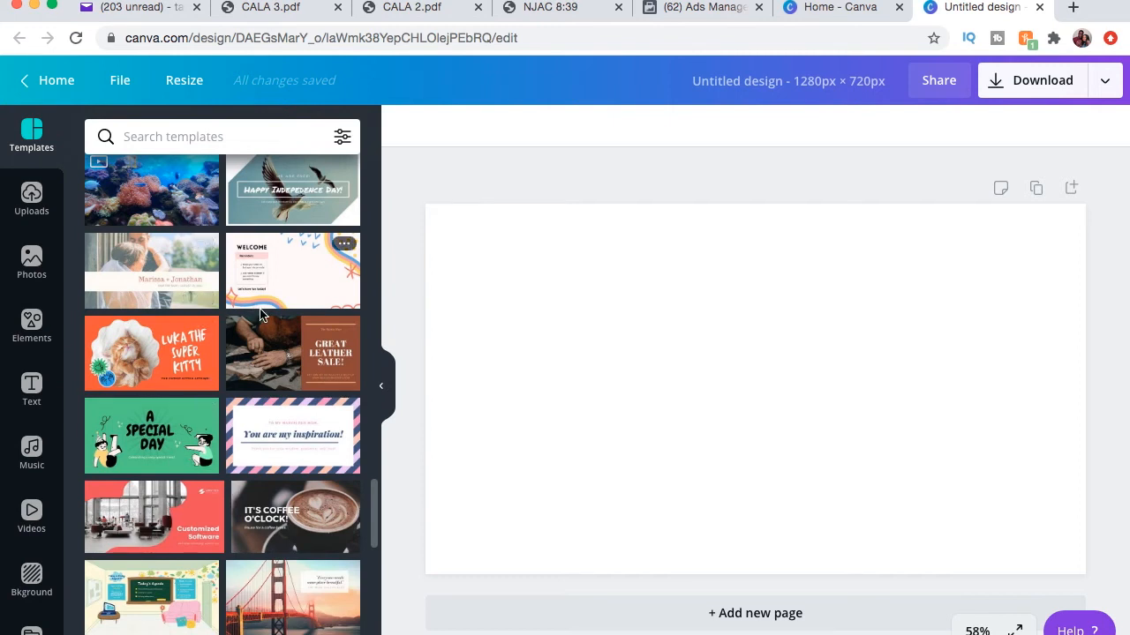
{"action": "left_click", "coordinate": [150, 527]}
{"action": "left_click", "coordinate": [852, 385]}
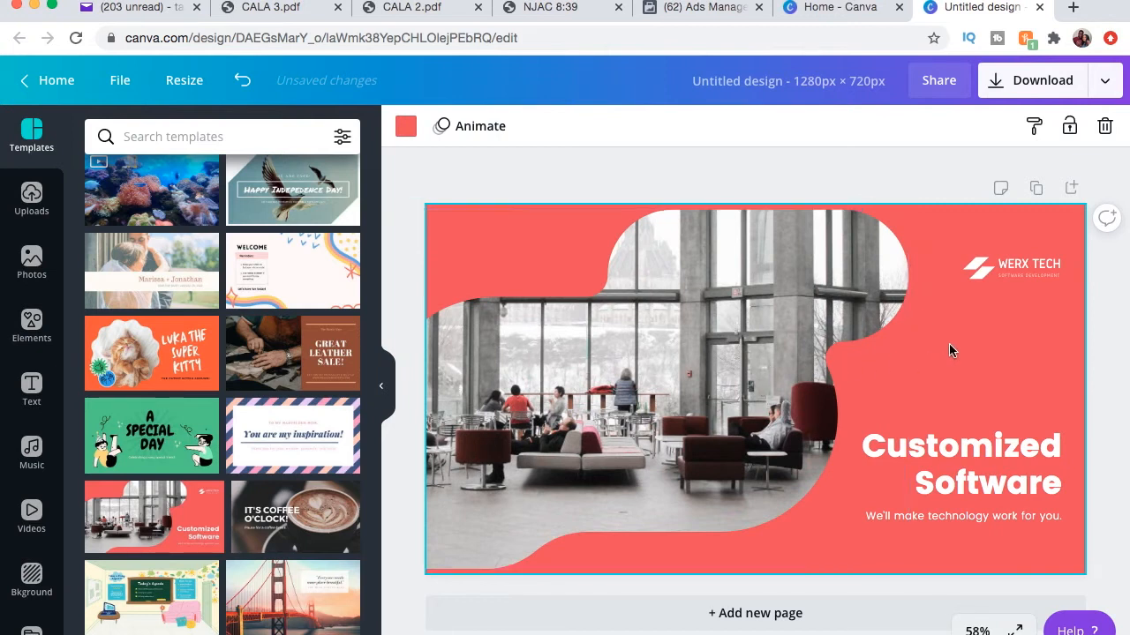
Delete the WERX TECH logo group from the slide.
{"action": "left_click", "coordinate": [1036, 271]}
{"action": "left_click", "coordinate": [1105, 126]}
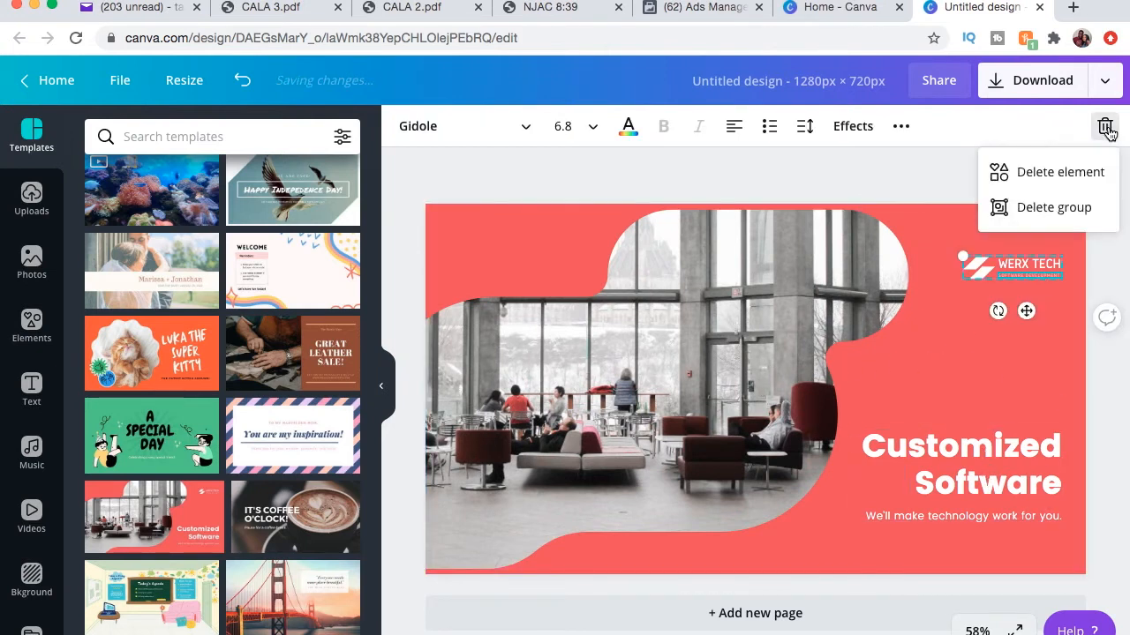
{"action": "left_click", "coordinate": [1050, 206]}
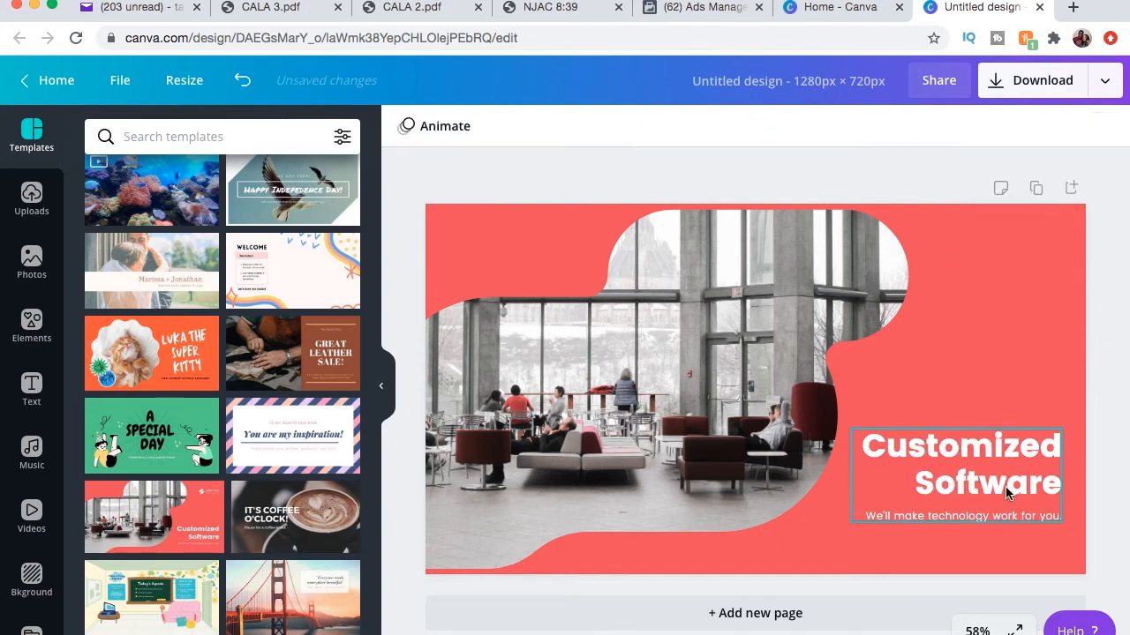
Delete the tagline text beneath the main heading.
{"action": "left_click", "coordinate": [1027, 501]}
{"action": "left_click", "coordinate": [1055, 520]}
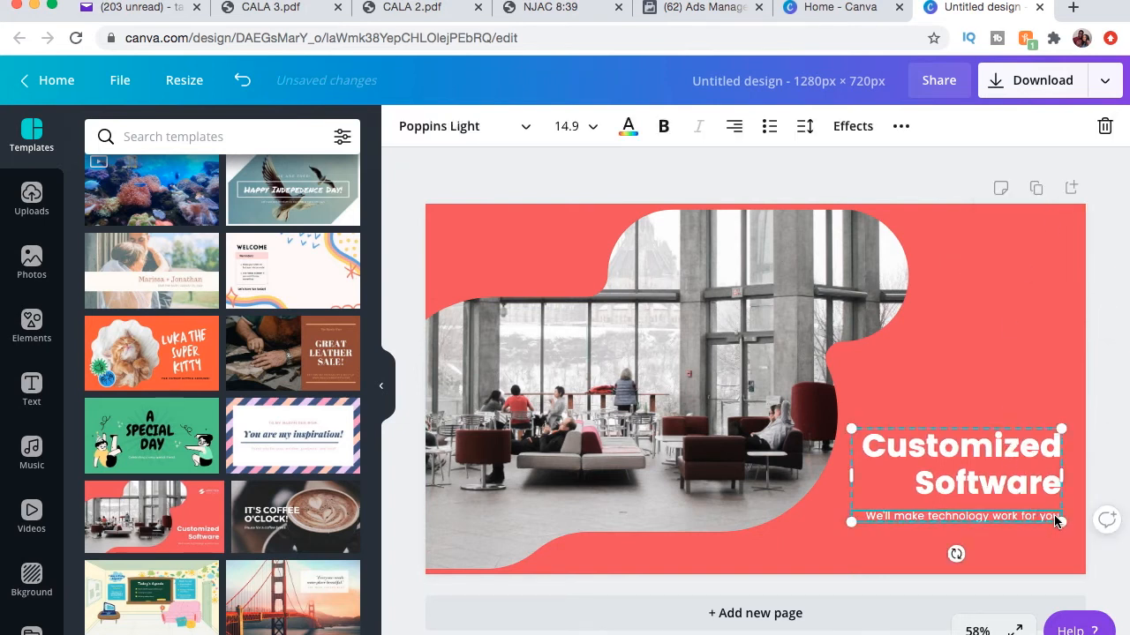
{"action": "key", "text": "BackSpace"}
{"action": "key", "text": "BackSpace"}
{"action": "key", "text": "BackSpace"}
{"action": "key", "text": "BackSpace"}
{"action": "key", "text": "BackSpace"}
{"action": "key", "text": "BackSpace"}
{"action": "key", "text": "BackSpace"}
{"action": "key", "text": "BackSpace"}
{"action": "key", "text": "BackSpace"}
{"action": "key", "text": "BackSpace"}
{"action": "key", "text": "BackSpace"}
{"action": "key", "text": "BackSpace"}
{"action": "key", "text": "BackSpace"}
{"action": "key", "text": "BackSpace"}
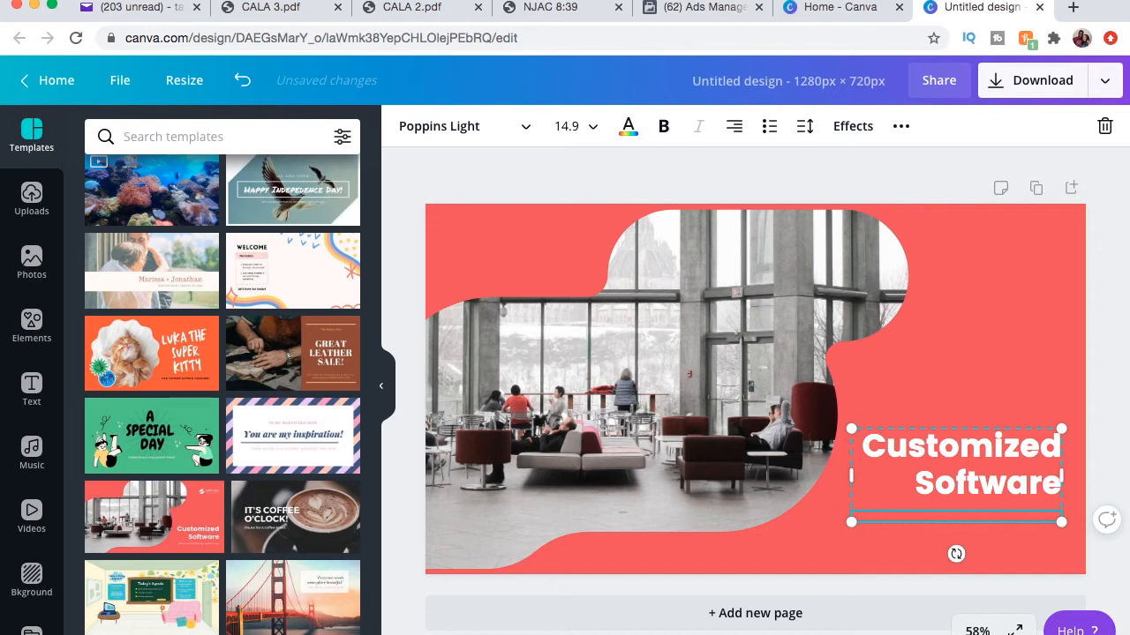
Replace the heading text with "Natural Makeup Tutorial".
{"action": "left_click", "coordinate": [1058, 495]}
{"action": "left_click_drag", "start_coordinate": [1059, 488], "coordinate": [867, 445]}
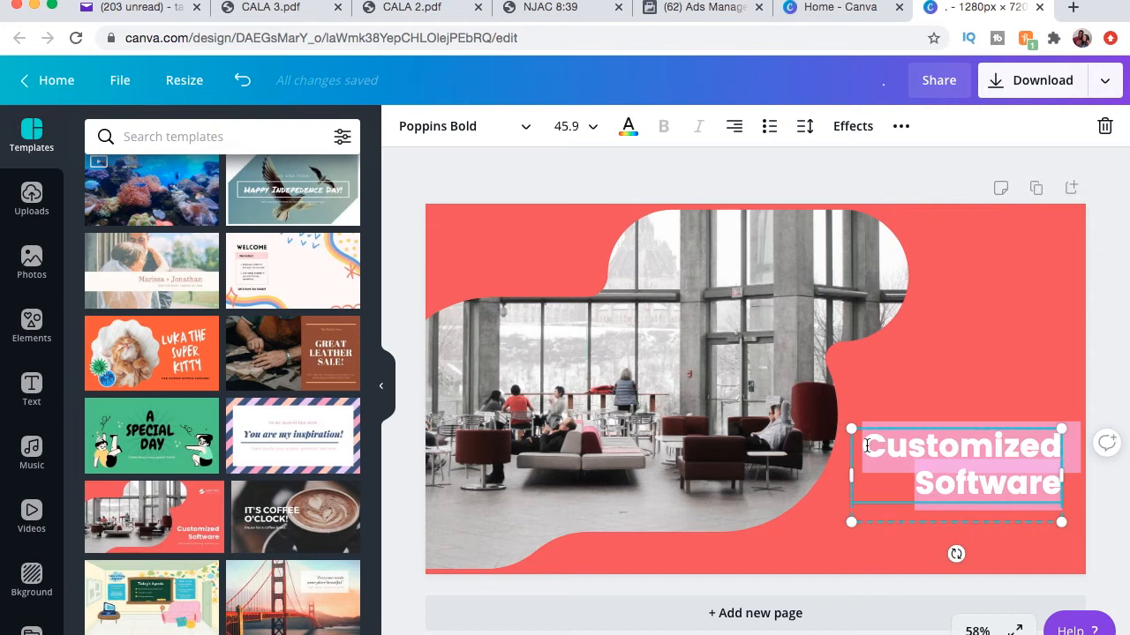
{"action": "type", "text": "Ho"}
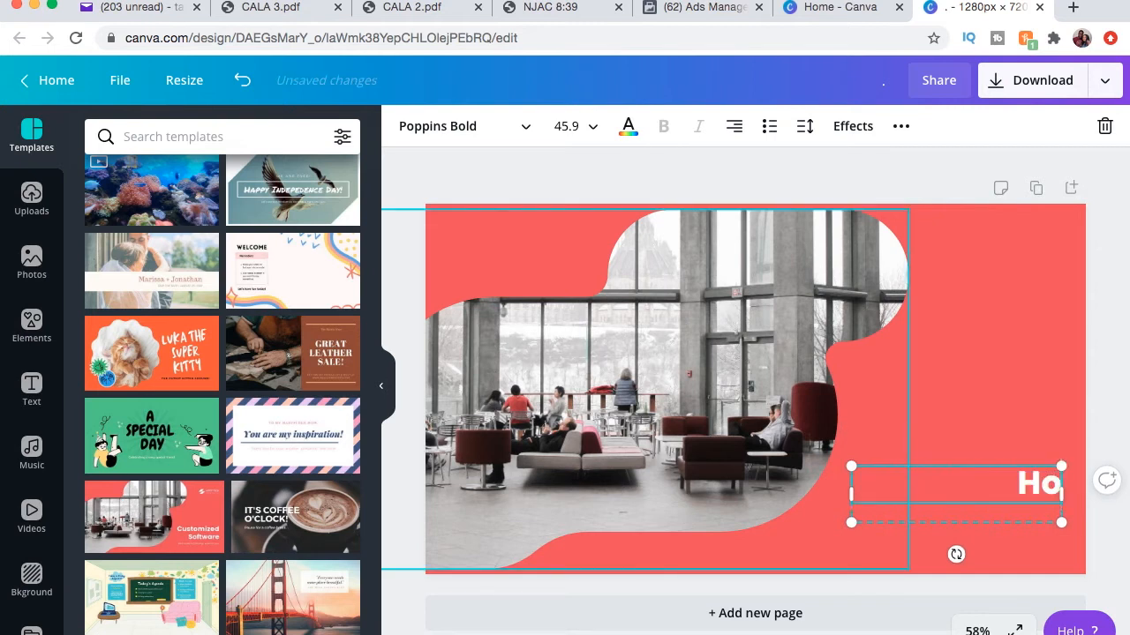
{"action": "type", "text": "Natural M"}
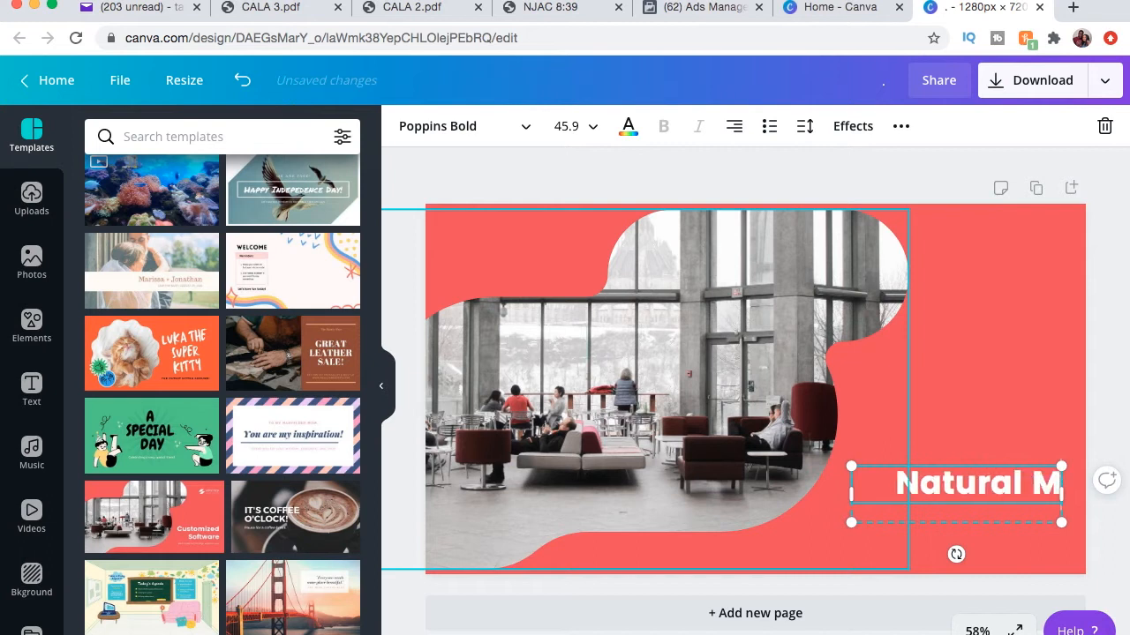
{"action": "type", "text": "akeup Tu"}
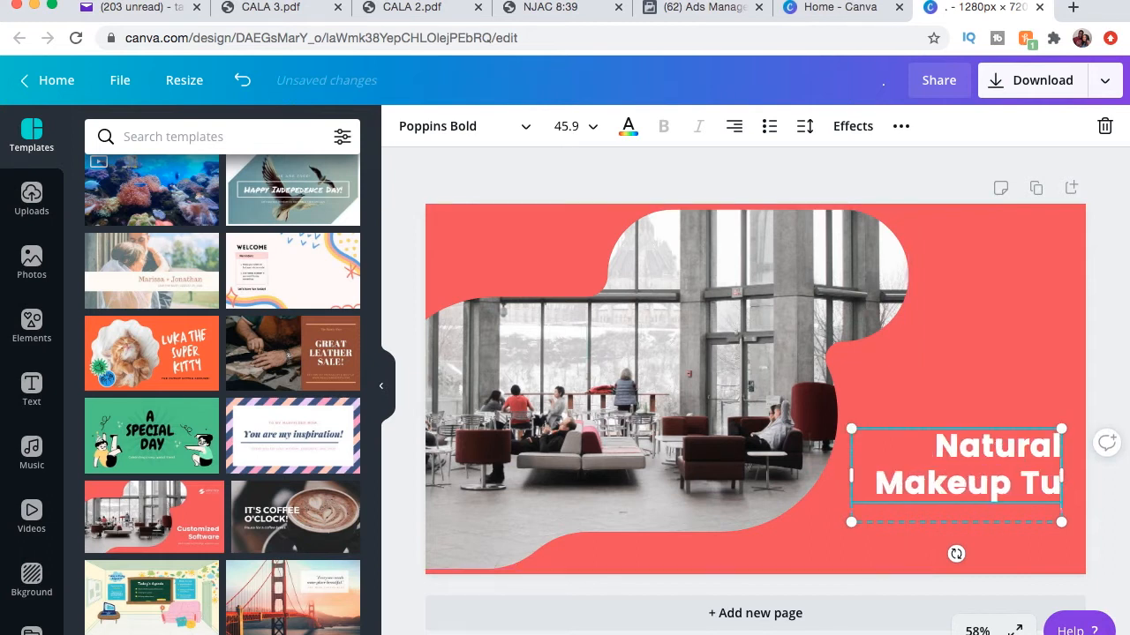
{"action": "type", "text": "torial"}
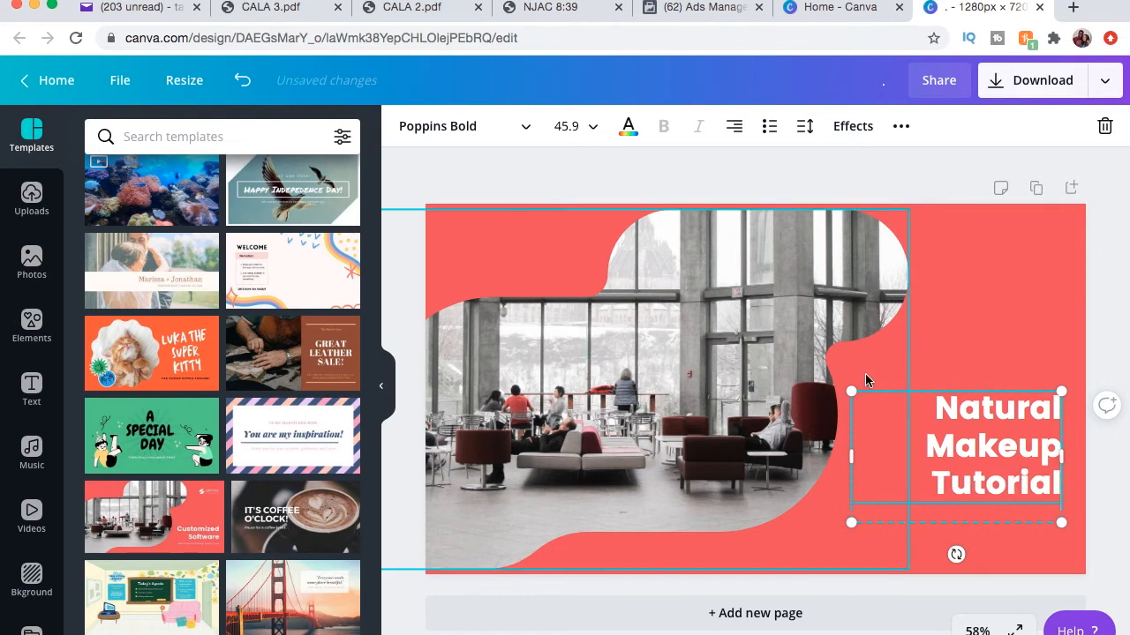
Enlarge the heading text box so the title appears bigger on the slide.
{"action": "left_click_drag", "start_coordinate": [849, 389], "coordinate": [756, 330]}
{"action": "left_click", "coordinate": [974, 291]}
{"action": "left_click_drag", "start_coordinate": [971, 413], "coordinate": [958, 467]}
{"action": "left_click", "coordinate": [983, 269]}
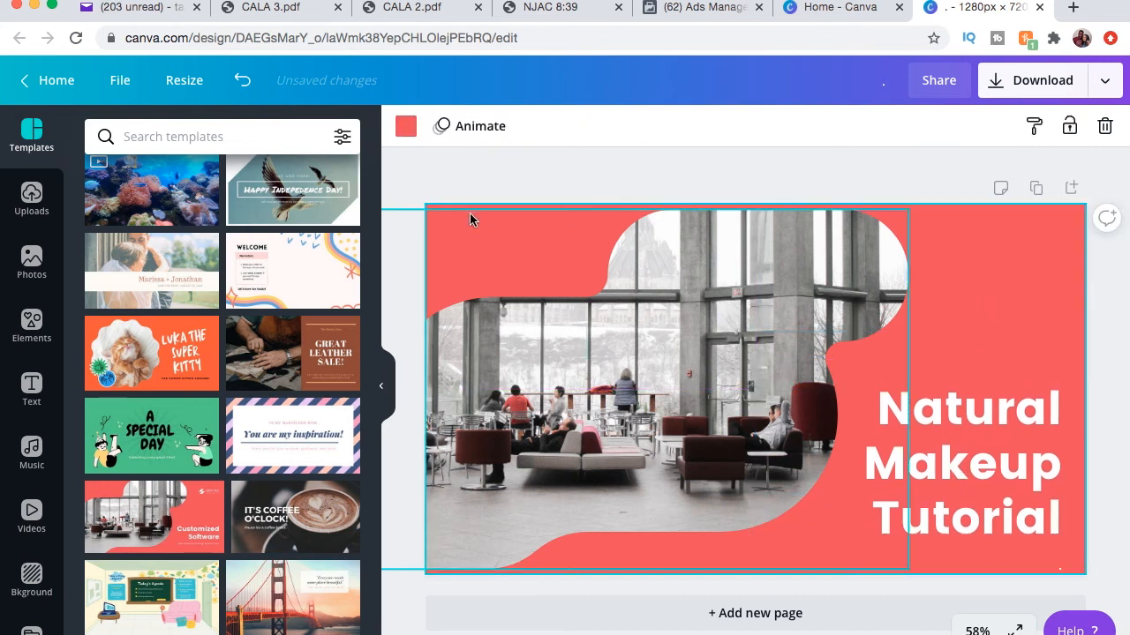
Change the background colour to the custom lavender #BAAAE1.
{"action": "left_click", "coordinate": [406, 127]}
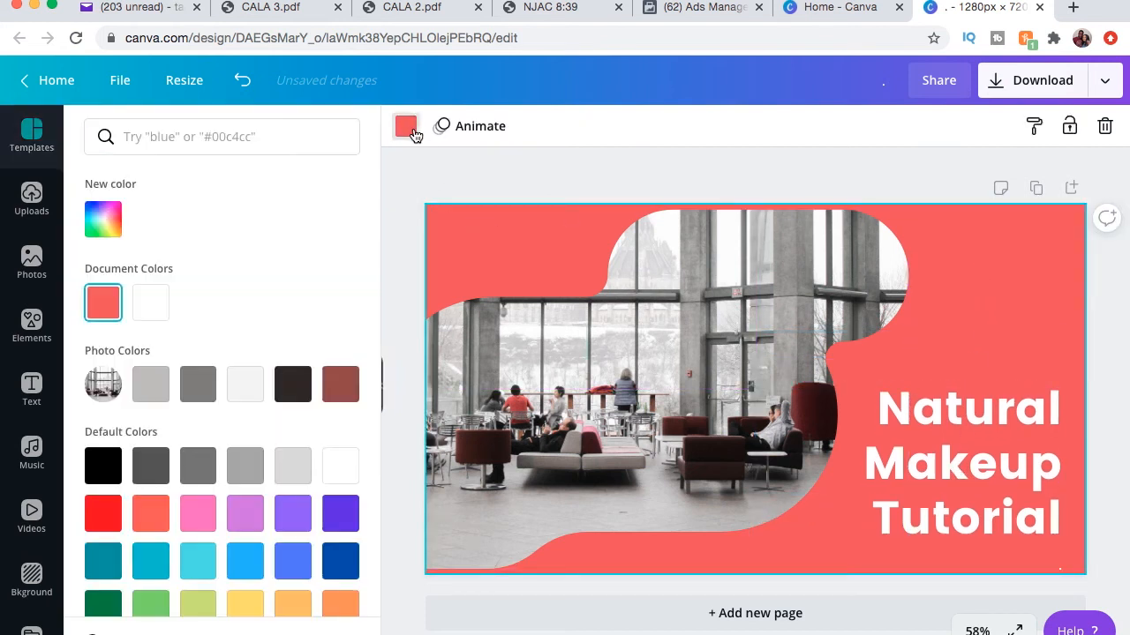
{"action": "left_click", "coordinate": [100, 227]}
{"action": "left_click_drag", "start_coordinate": [254, 275], "coordinate": [154, 273]}
{"action": "left_click", "coordinate": [265, 372]}
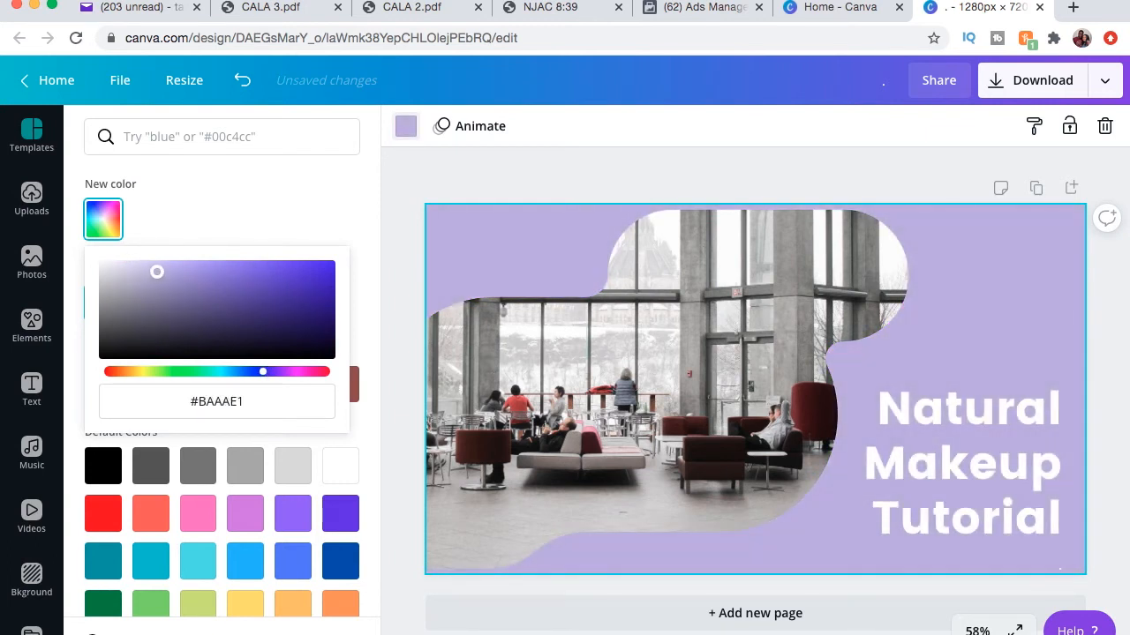
{"action": "left_click", "coordinate": [408, 165]}
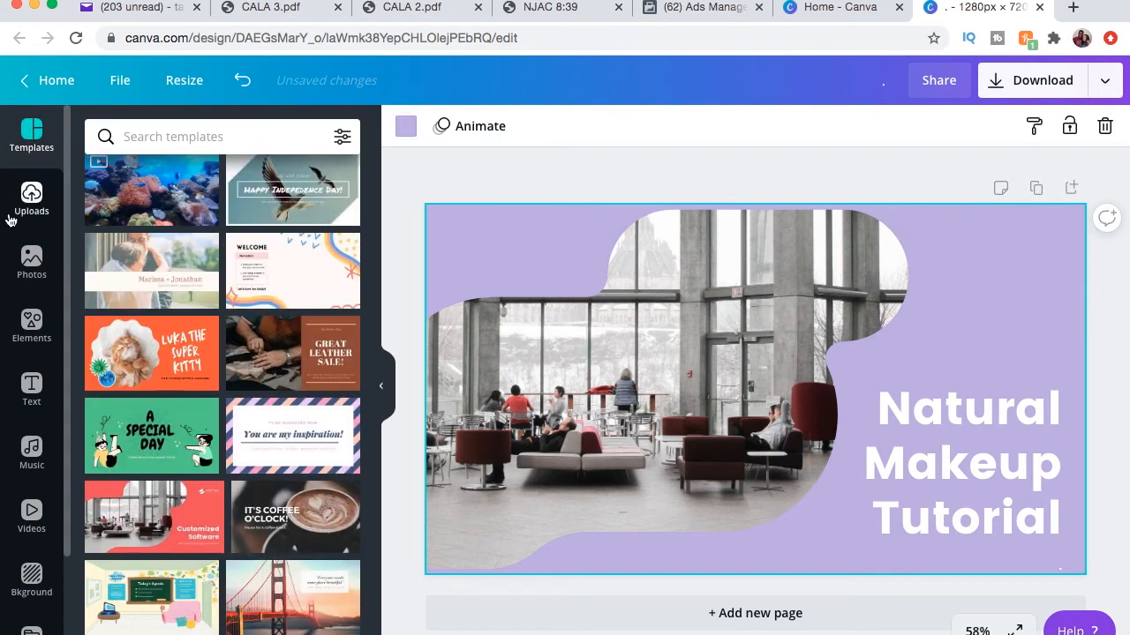
Replace the office photo in the blob frame with the uploaded pink-background portrait.
{"action": "left_click", "coordinate": [35, 203]}
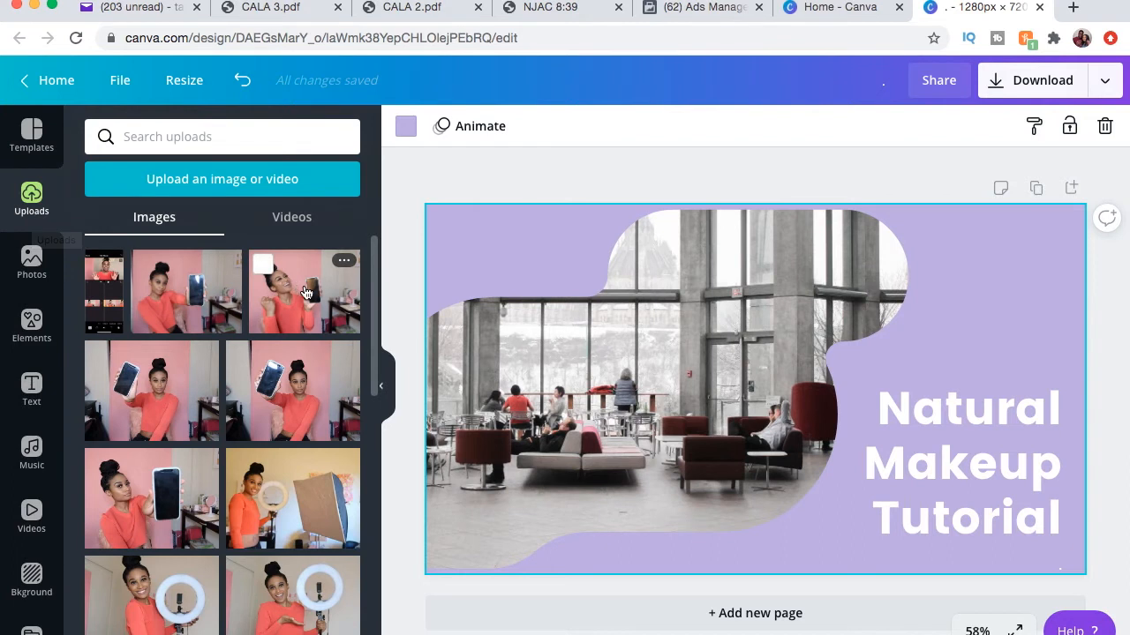
{"action": "scroll", "coordinate": [300, 328], "scroll_direction": "down", "scroll_amount": 15}
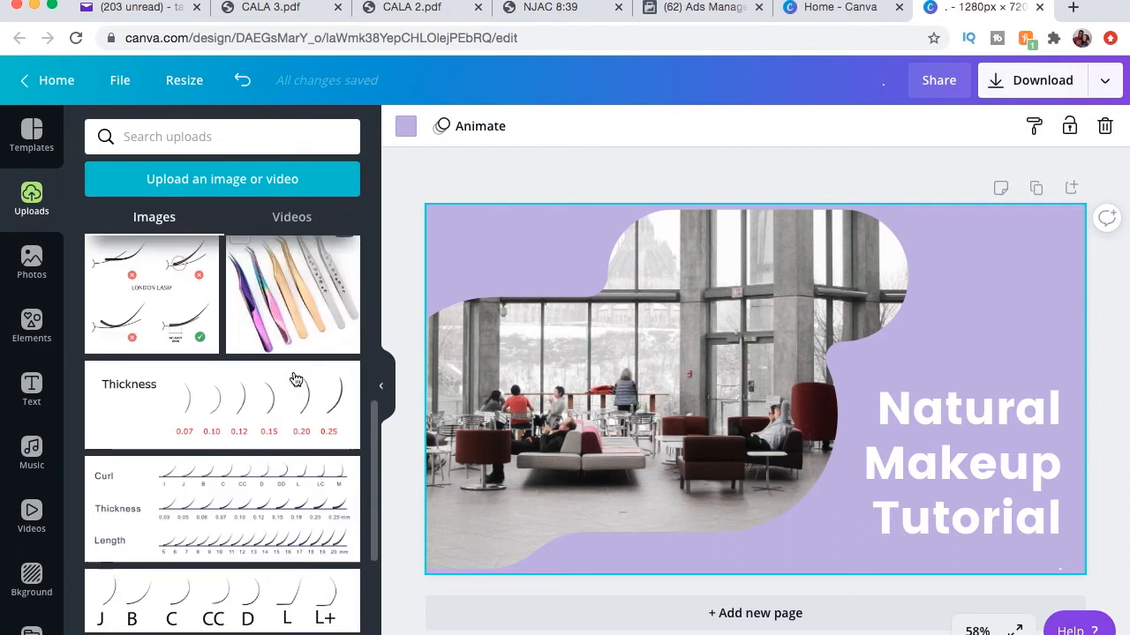
{"action": "scroll", "coordinate": [296, 358], "scroll_direction": "down", "scroll_amount": 2}
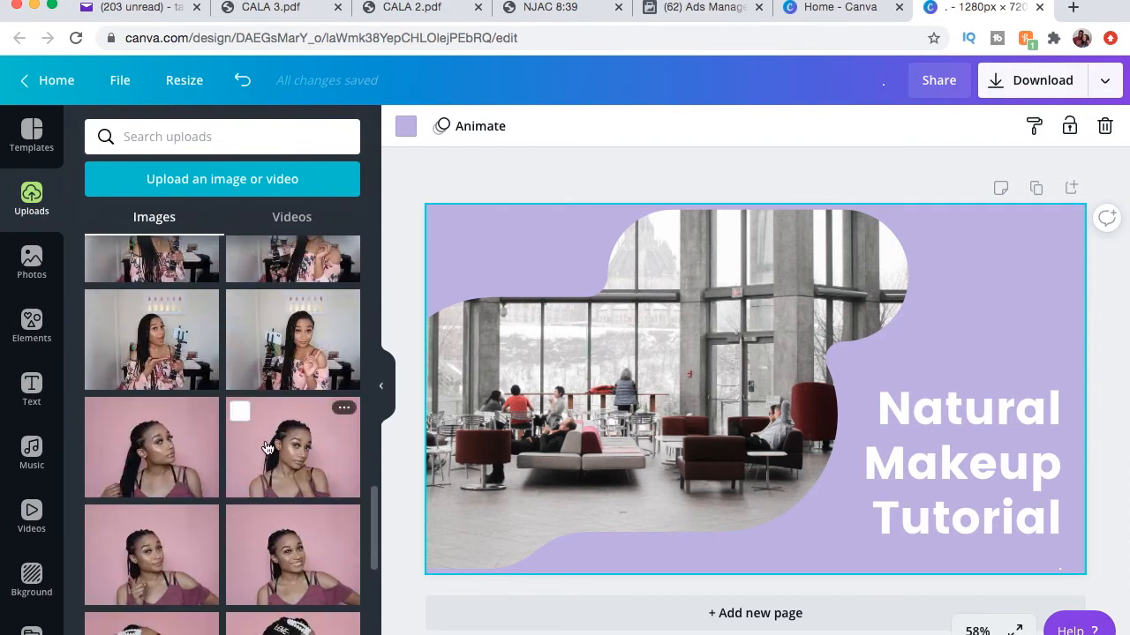
{"action": "left_click_drag", "start_coordinate": [303, 461], "coordinate": [792, 469]}
{"action": "left_click", "coordinate": [790, 455]}
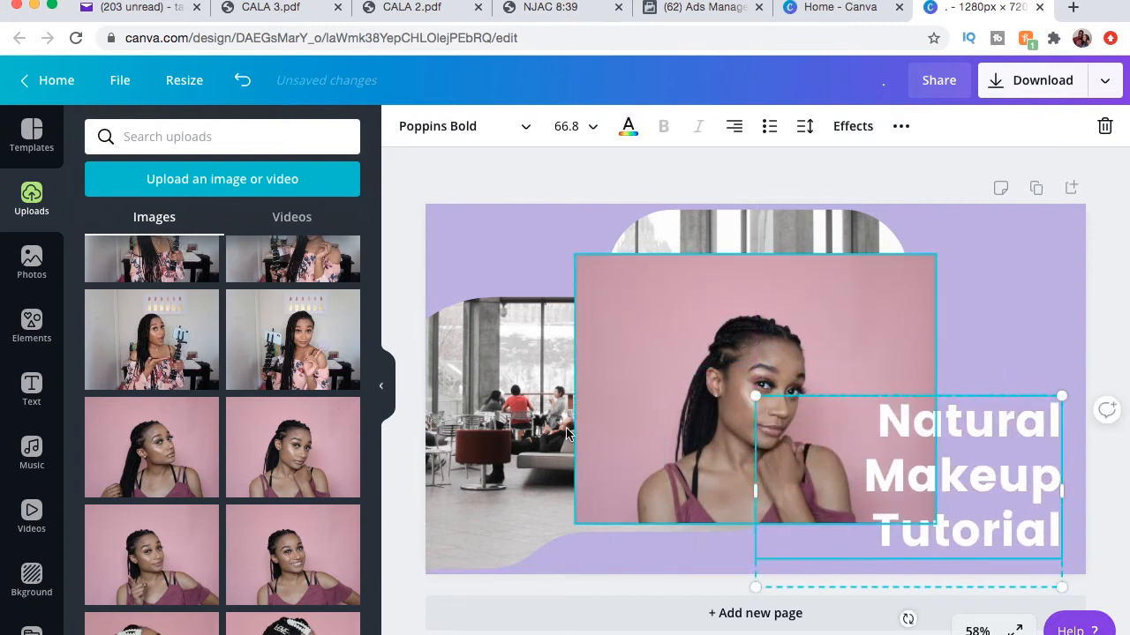
{"action": "left_click", "coordinate": [529, 435]}
{"action": "left_click", "coordinate": [1104, 126]}
{"action": "left_click", "coordinate": [1095, 169]}
{"action": "left_click_drag", "start_coordinate": [746, 407], "coordinate": [551, 456]}
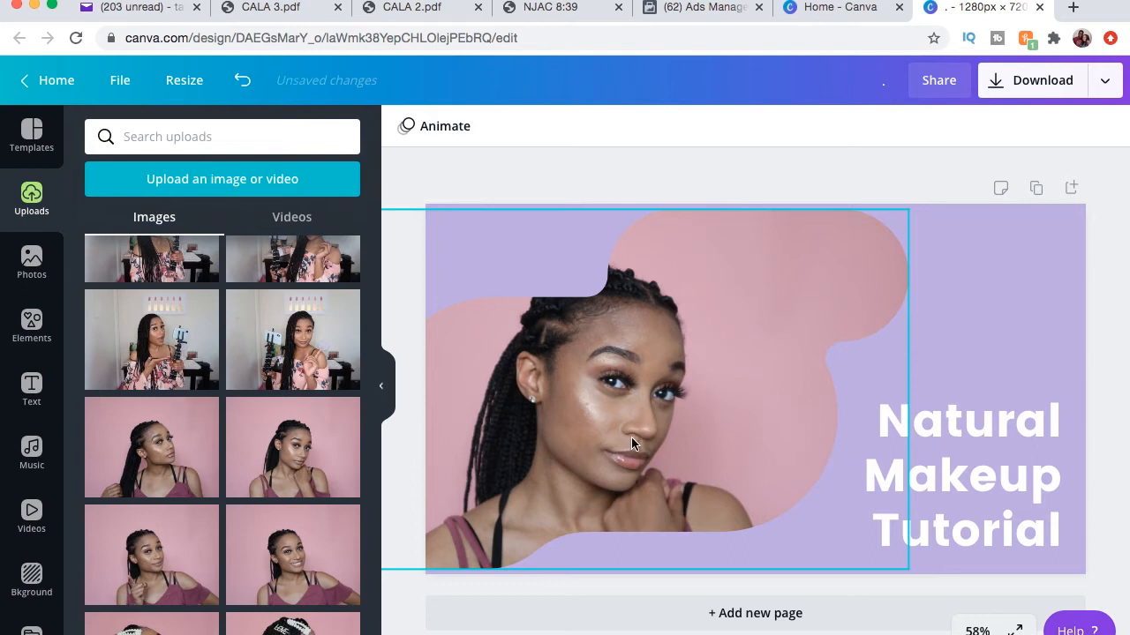
Enlarge and reposition the portrait frame so it fills more of the slide.
{"action": "left_click", "coordinate": [994, 334]}
{"action": "left_click", "coordinate": [794, 307]}
{"action": "mouse_move", "coordinate": [779, 292]}
{"action": "left_mouse_down"}
{"action": "mouse_move", "coordinate": [756, 380]}
{"action": "mouse_move", "coordinate": [796, 300]}
{"action": "left_mouse_up"}
{"action": "left_click_drag", "start_coordinate": [941, 208], "coordinate": [981, 186]}
{"action": "left_click_drag", "start_coordinate": [713, 347], "coordinate": [703, 376]}
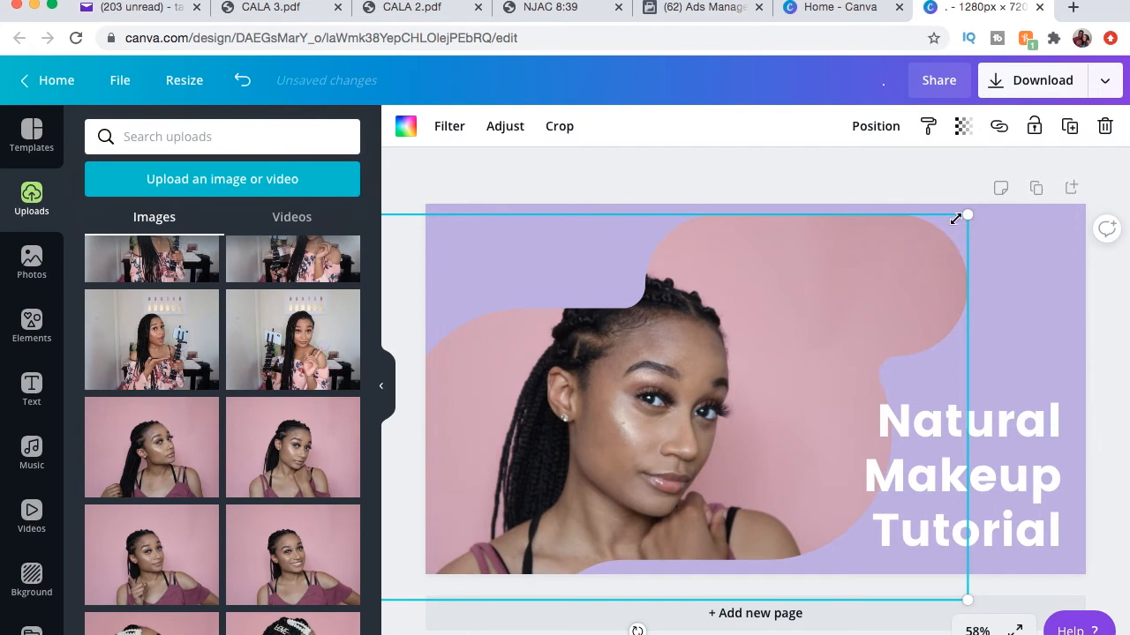
{"action": "left_click_drag", "start_coordinate": [814, 336], "coordinate": [857, 347]}
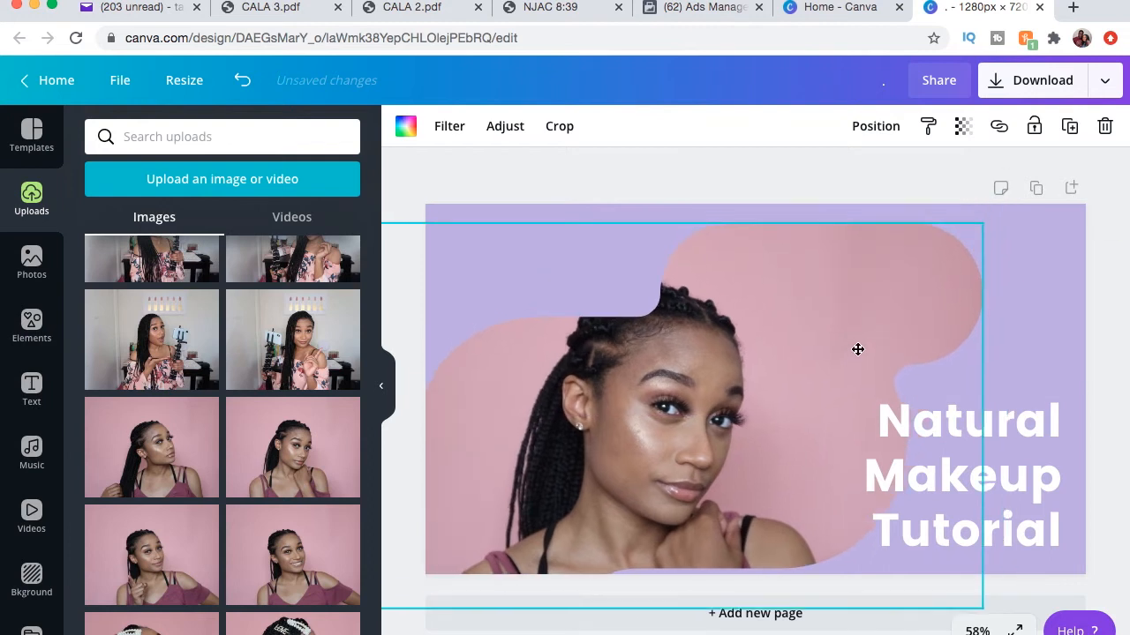
{"action": "left_click_drag", "start_coordinate": [985, 228], "coordinate": [1050, 208]}
{"action": "left_click_drag", "start_coordinate": [850, 346], "coordinate": [842, 337]}
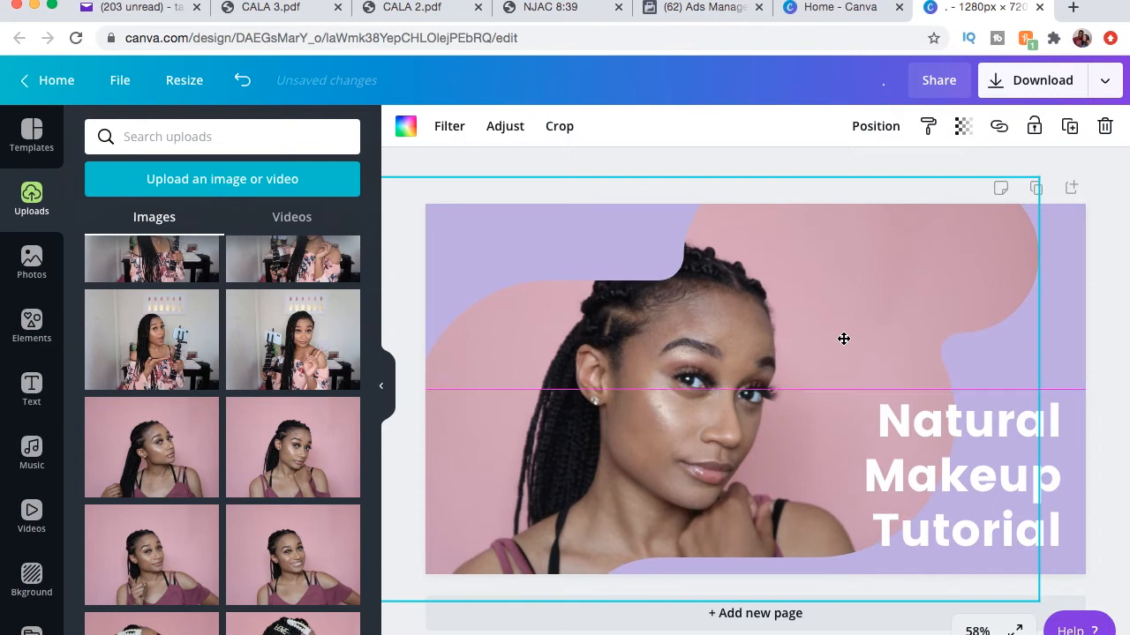
Change the heading's font to Anton.
{"action": "left_click", "coordinate": [1042, 461]}
{"action": "mouse_move", "coordinate": [1012, 483]}
{"action": "left_mouse_down"}
{"action": "mouse_move", "coordinate": [644, 283]}
{"action": "mouse_move", "coordinate": [600, 285]}
{"action": "mouse_move", "coordinate": [941, 378]}
{"action": "mouse_move", "coordinate": [1009, 454]}
{"action": "mouse_move", "coordinate": [1000, 488]}
{"action": "left_mouse_up"}
{"action": "left_click", "coordinate": [529, 132]}
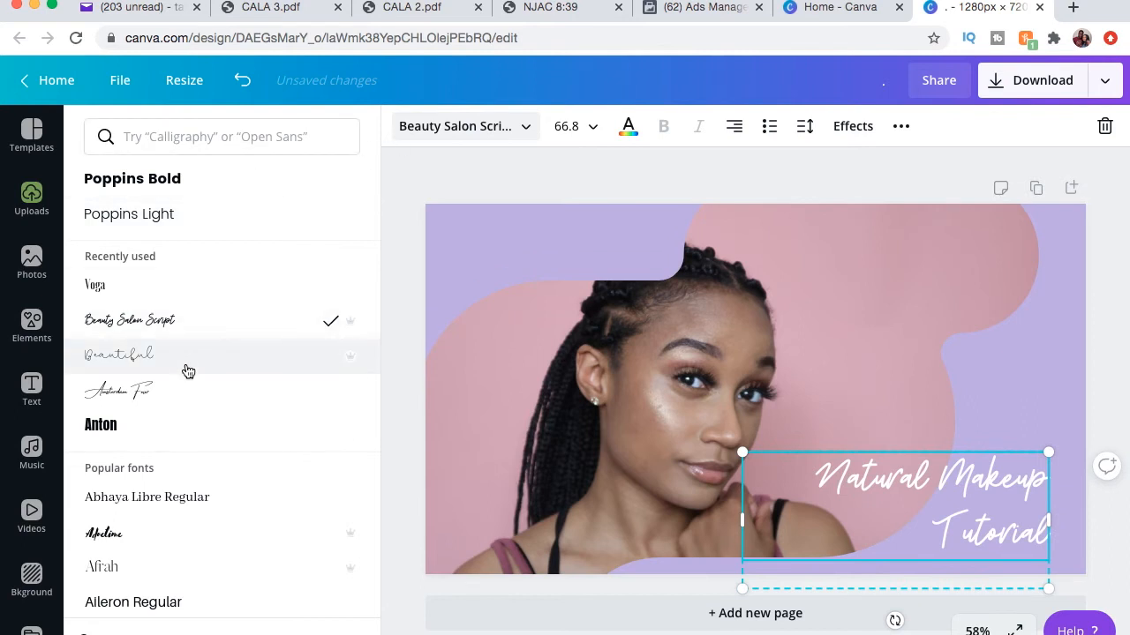
{"action": "scroll", "coordinate": [184, 371], "scroll_direction": "down", "scroll_amount": 1}
{"action": "left_click", "coordinate": [165, 390]}
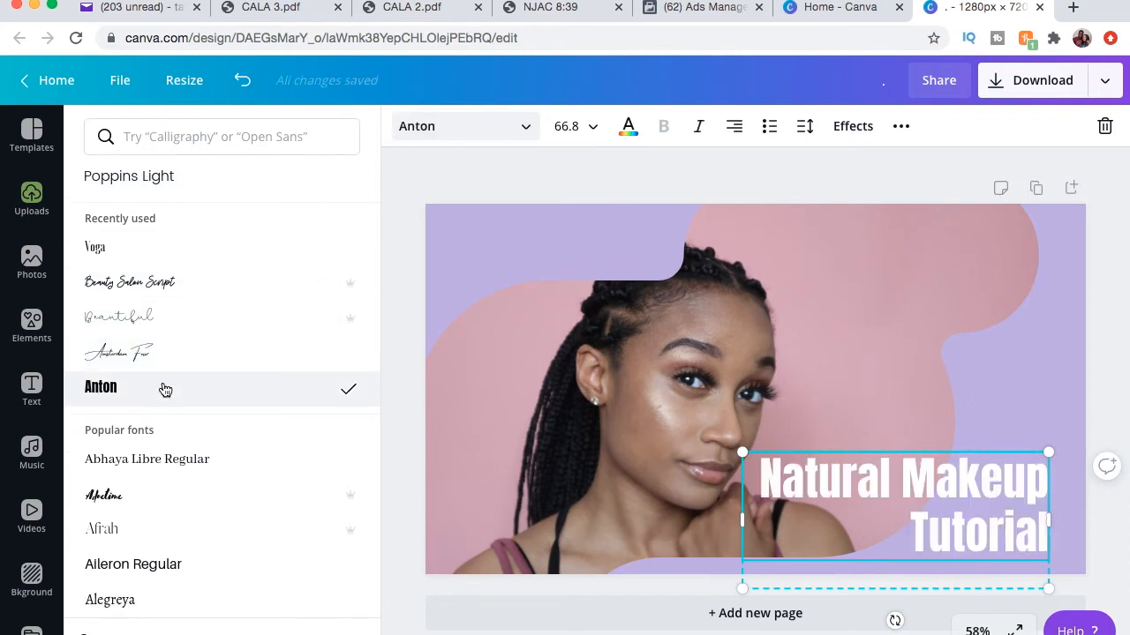
Center-align the heading text.
{"action": "left_click", "coordinate": [736, 134]}
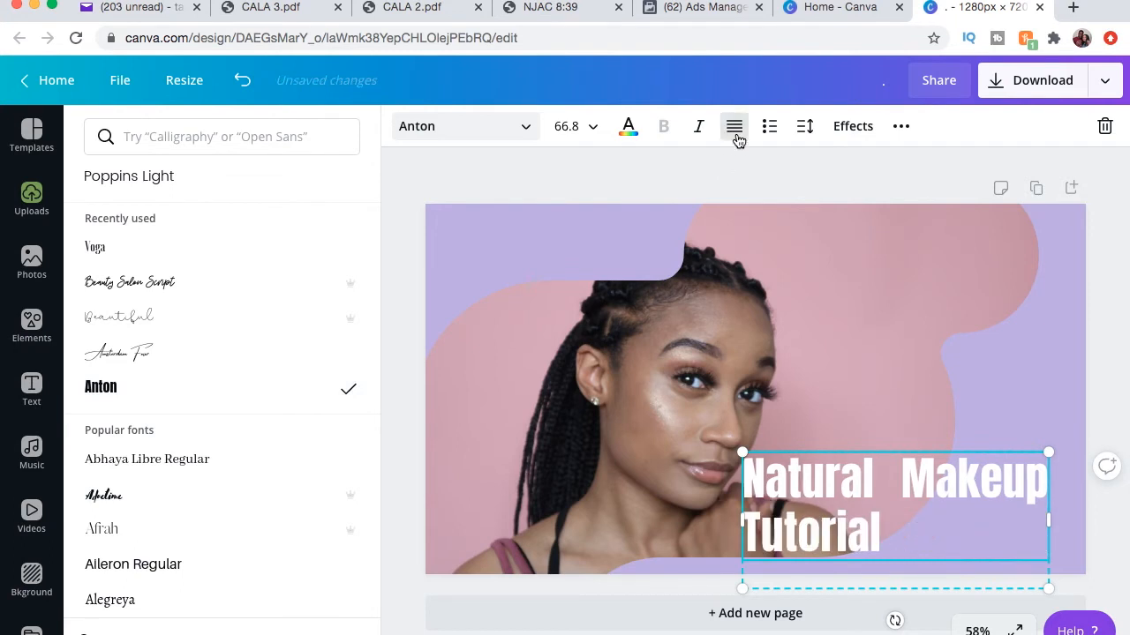
{"action": "left_click", "coordinate": [735, 132]}
{"action": "left_click", "coordinate": [738, 137]}
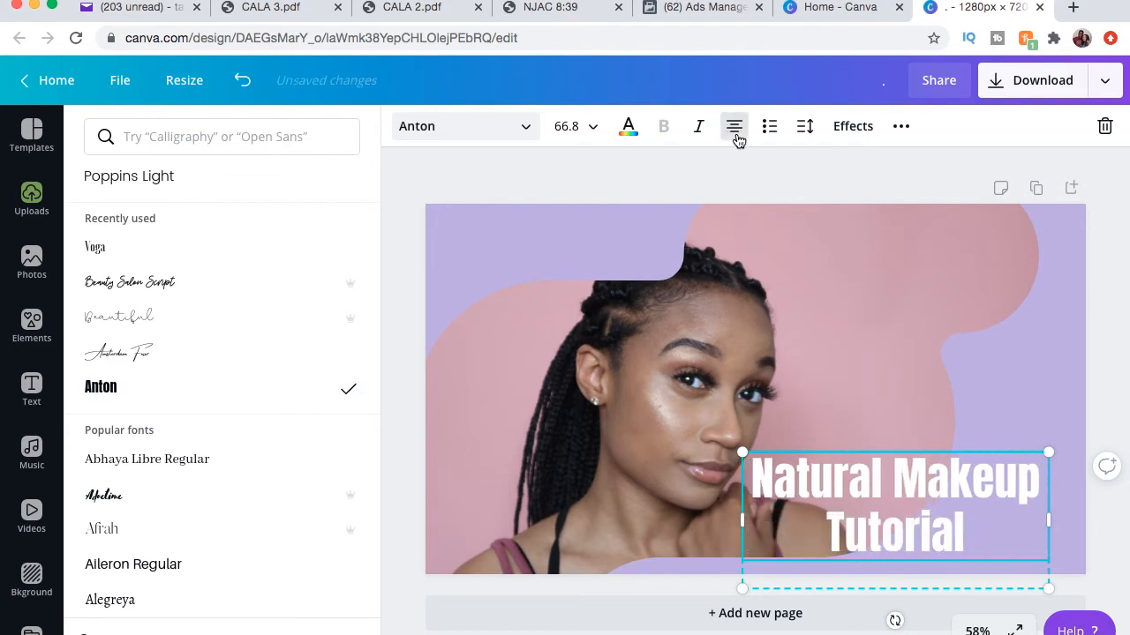
Move the heading slightly to the right on the first slide.
{"action": "left_click", "coordinate": [797, 182]}
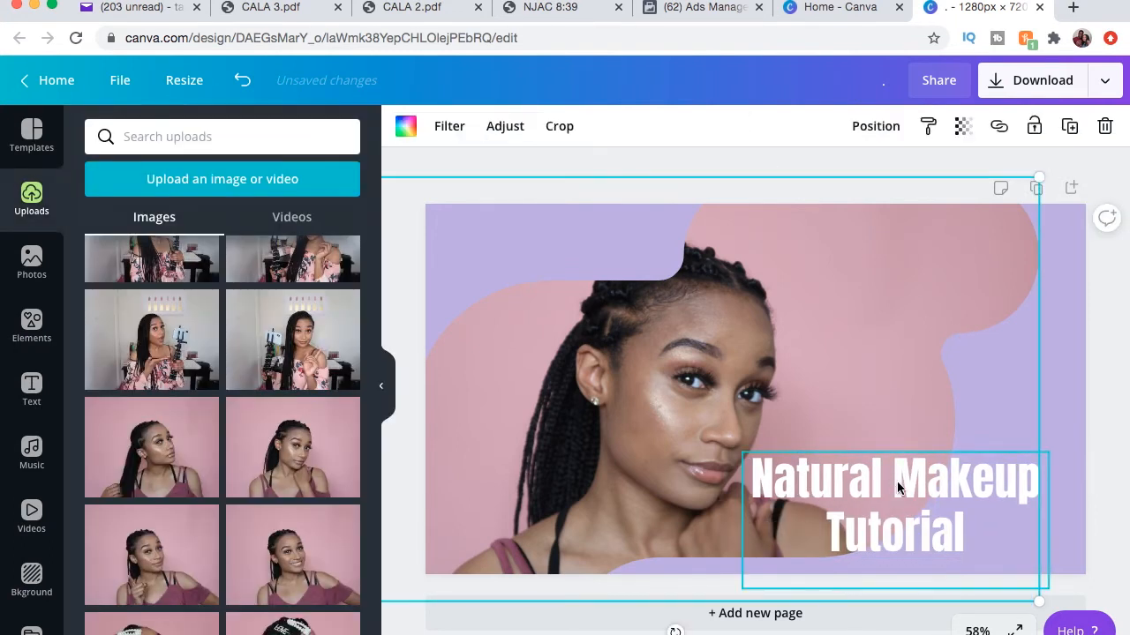
{"action": "left_click_drag", "start_coordinate": [896, 481], "coordinate": [927, 481]}
{"action": "scroll", "coordinate": [199, 536], "scroll_direction": "down", "scroll_amount": 3}
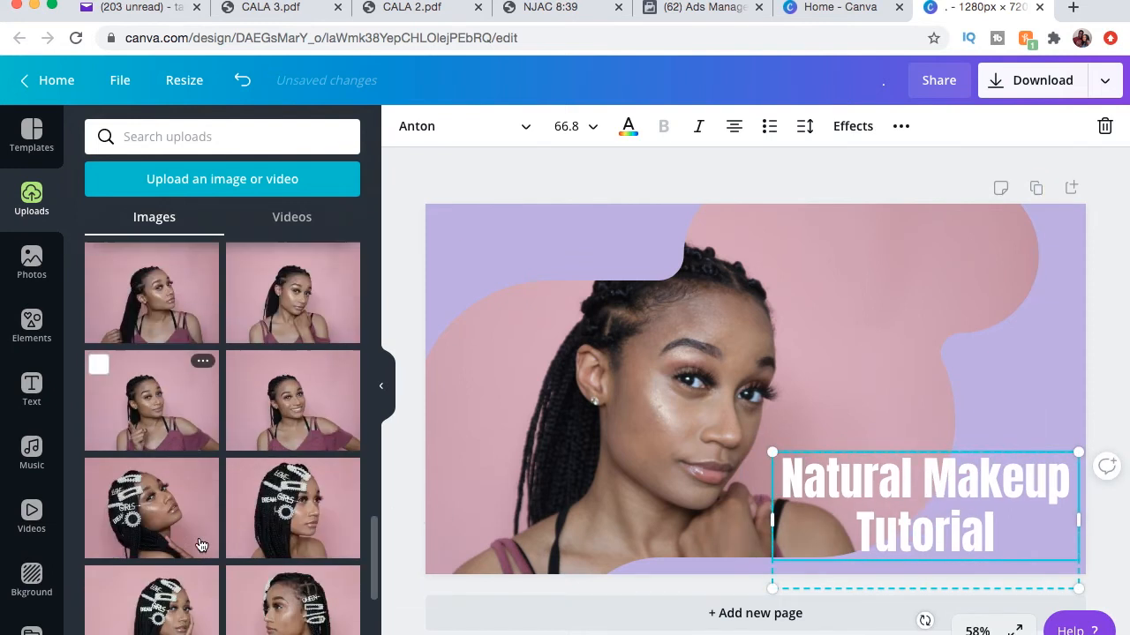
Replace the portrait in the blob frame with the pearl hair-clip photo and reposition the image inside the frame.
{"action": "left_click_drag", "start_coordinate": [217, 471], "coordinate": [599, 428]}
{"action": "left_click", "coordinate": [562, 381]}
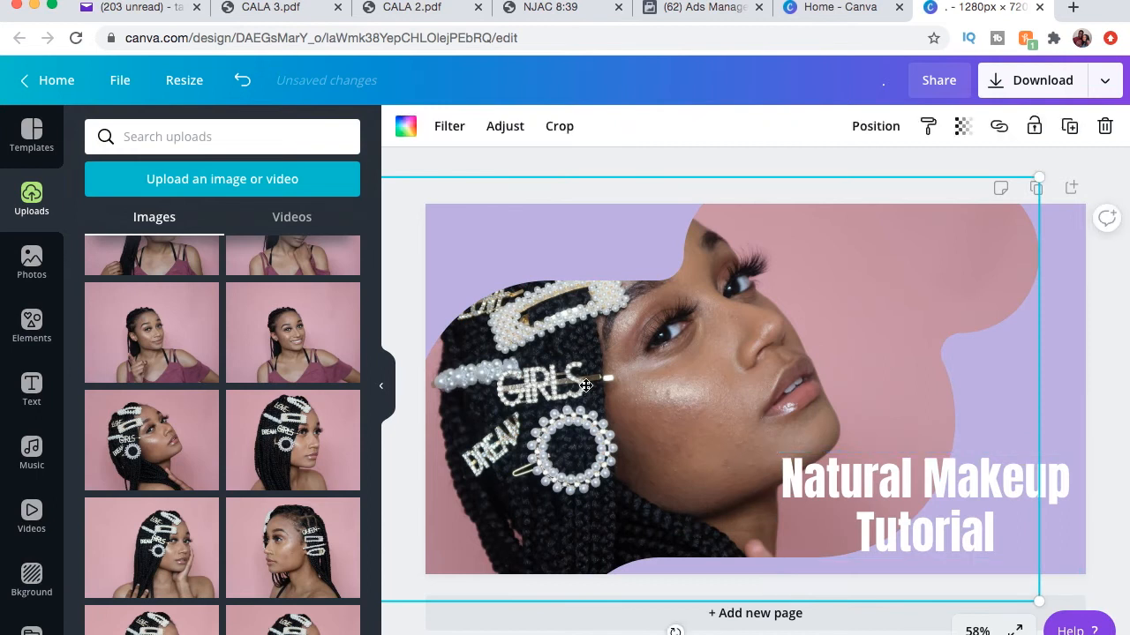
{"action": "double_click", "coordinate": [584, 386]}
{"action": "left_click_drag", "start_coordinate": [596, 353], "coordinate": [685, 396]}
{"action": "key", "text": "Return"}
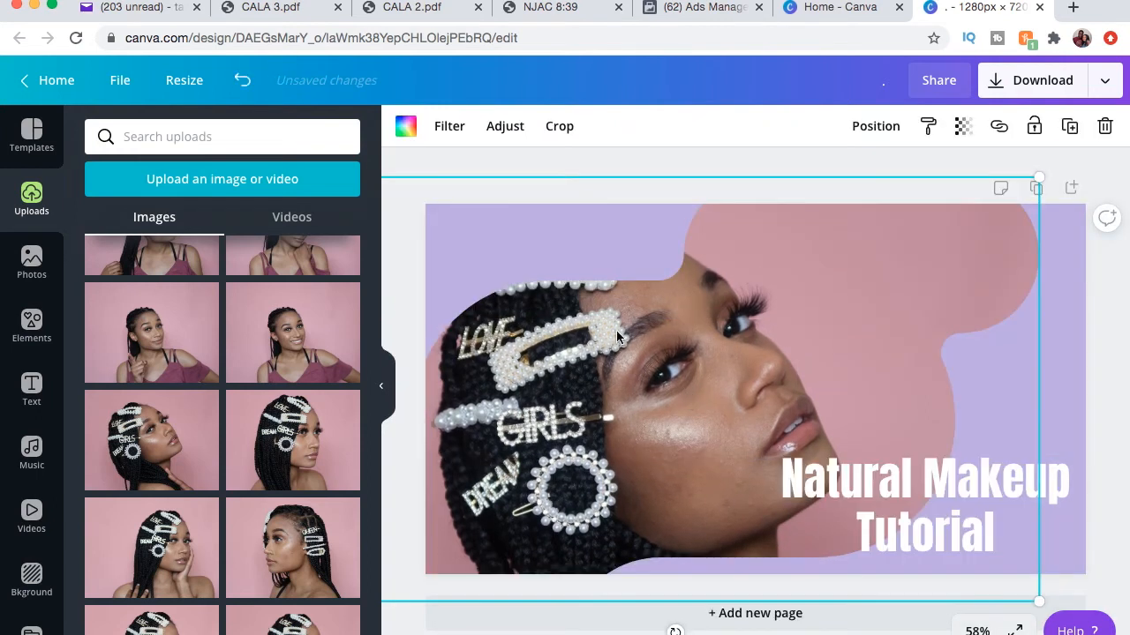
Fine-tune the positions of the heading and the portrait on the first slide.
{"action": "left_click", "coordinate": [909, 482]}
{"action": "mouse_move", "coordinate": [909, 483]}
{"action": "left_mouse_down"}
{"action": "mouse_move", "coordinate": [945, 499]}
{"action": "mouse_move", "coordinate": [909, 494]}
{"action": "left_mouse_up"}
{"action": "left_click_drag", "start_coordinate": [745, 408], "coordinate": [833, 460]}
{"action": "scroll", "coordinate": [524, 289], "scroll_direction": "down", "scroll_amount": 5}
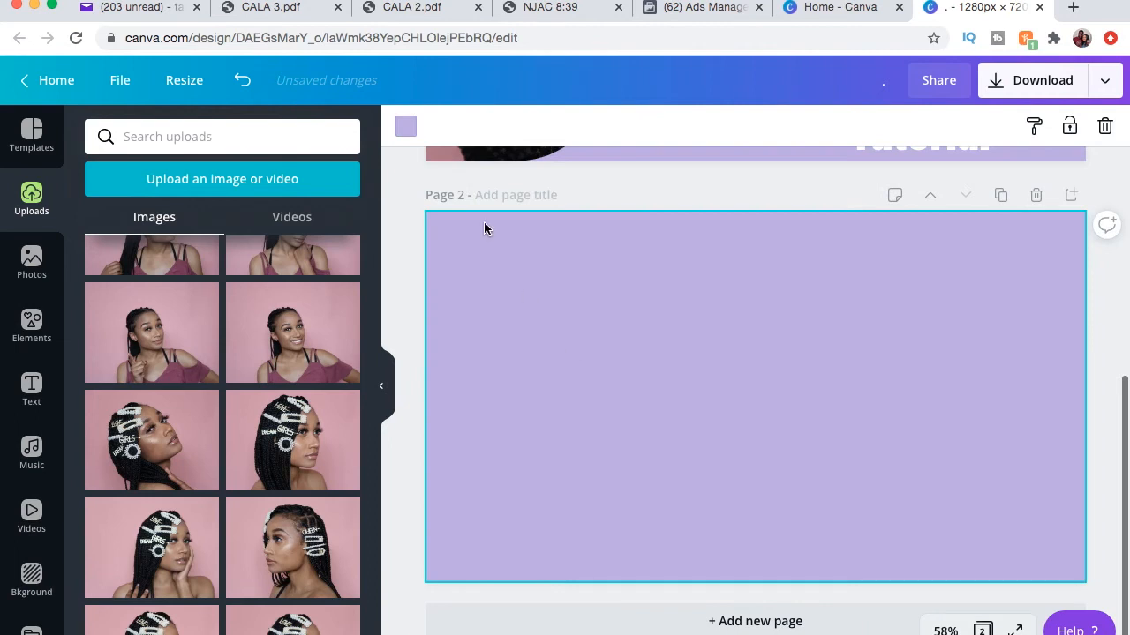
{"action": "left_click", "coordinate": [406, 129]}
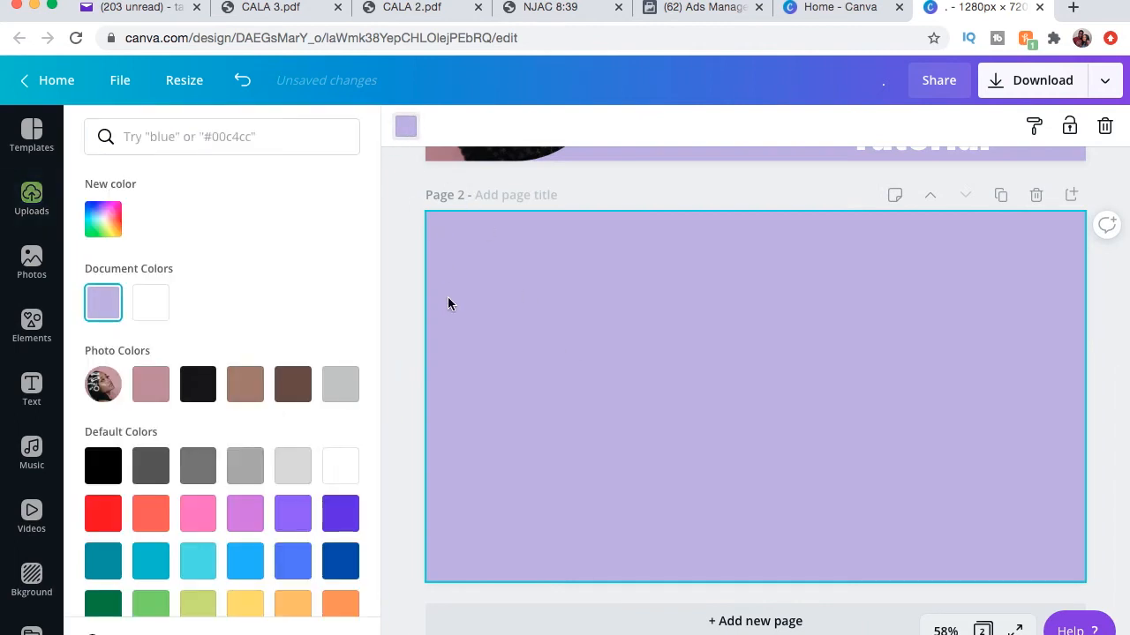
{"action": "left_click", "coordinate": [416, 349]}
{"action": "scroll", "coordinate": [274, 444], "scroll_direction": "down", "scroll_amount": 2}
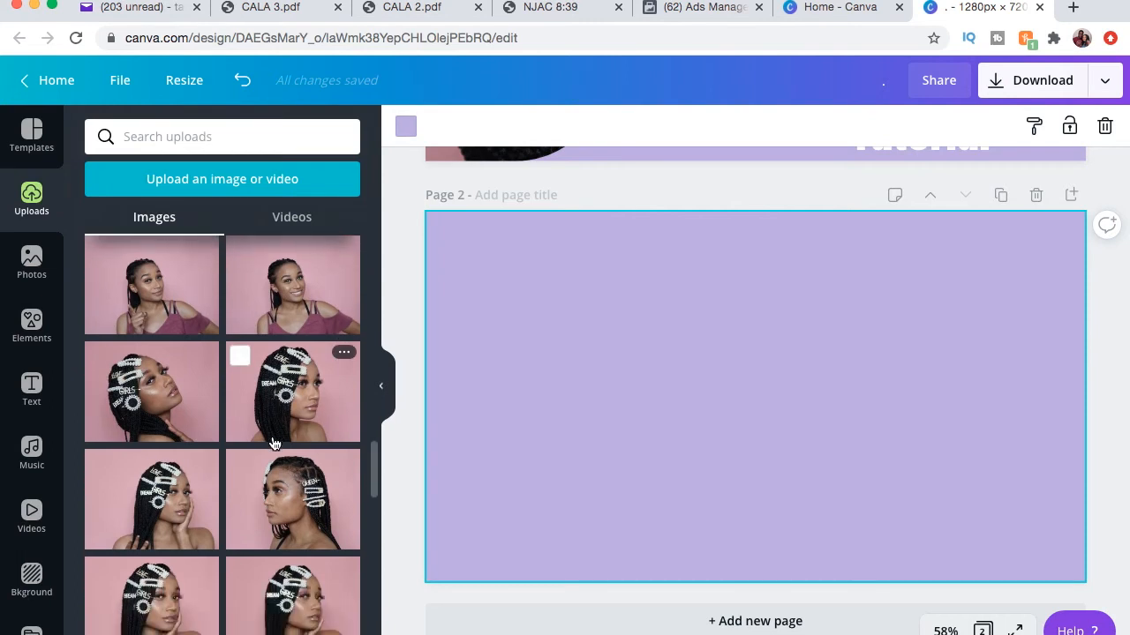
{"action": "left_click", "coordinate": [176, 488]}
{"action": "left_click_drag", "start_coordinate": [770, 417], "coordinate": [605, 366]}
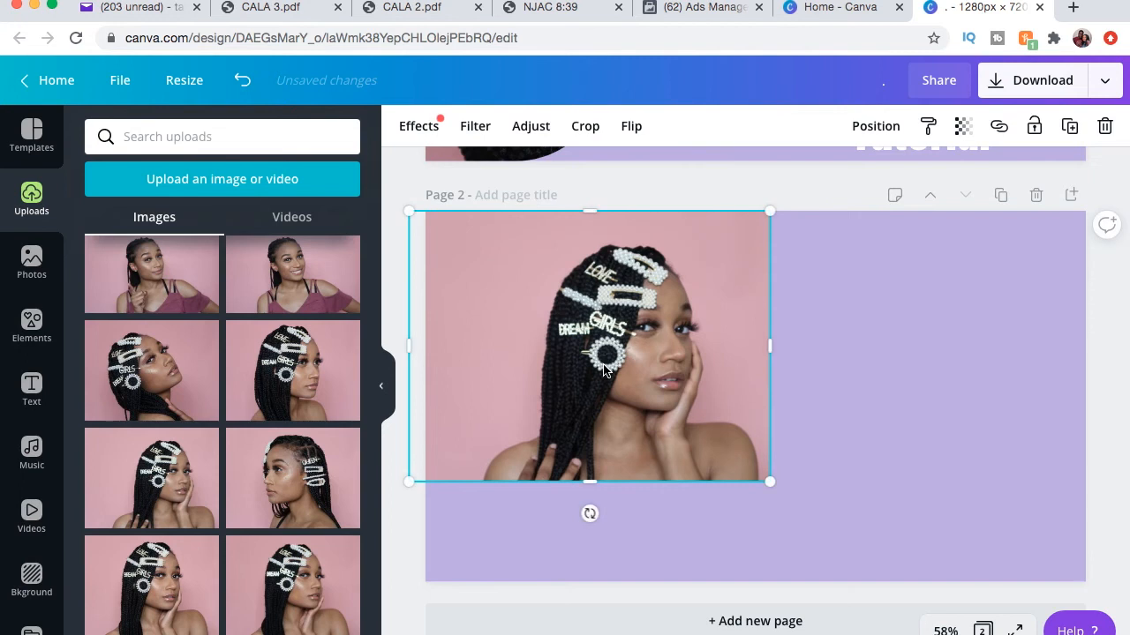
{"action": "key", "text": "Delete"}
Add the detangling-brush photo to page 2 and resize it to fill the left portion of the page.
{"action": "scroll", "coordinate": [206, 491], "scroll_direction": "down", "scroll_amount": 4}
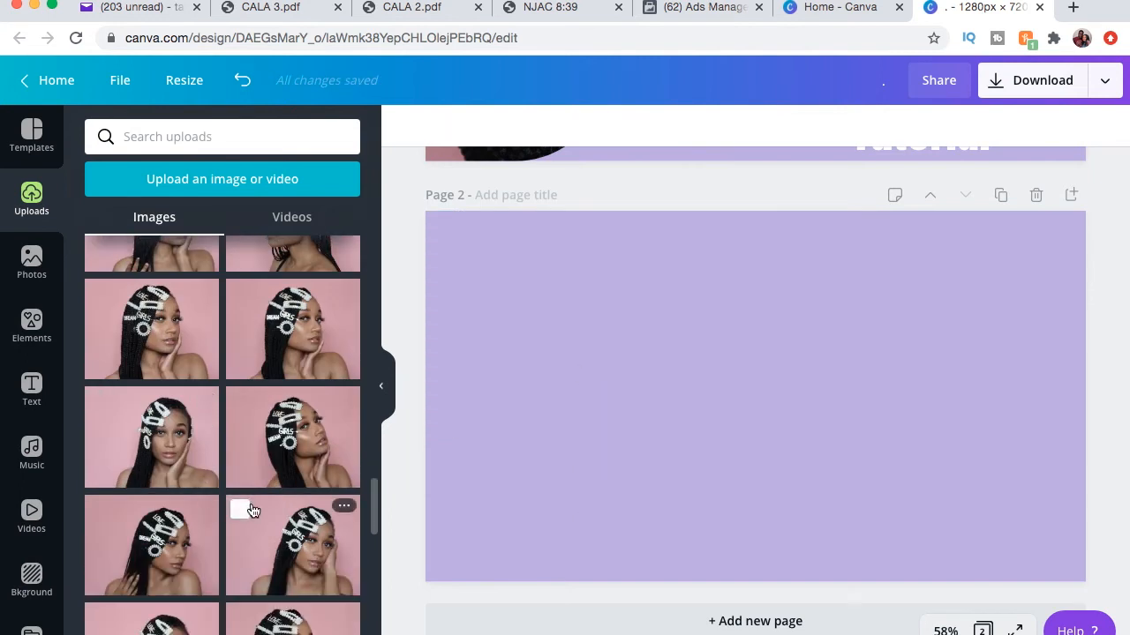
{"action": "scroll", "coordinate": [252, 510], "scroll_direction": "down", "scroll_amount": 4}
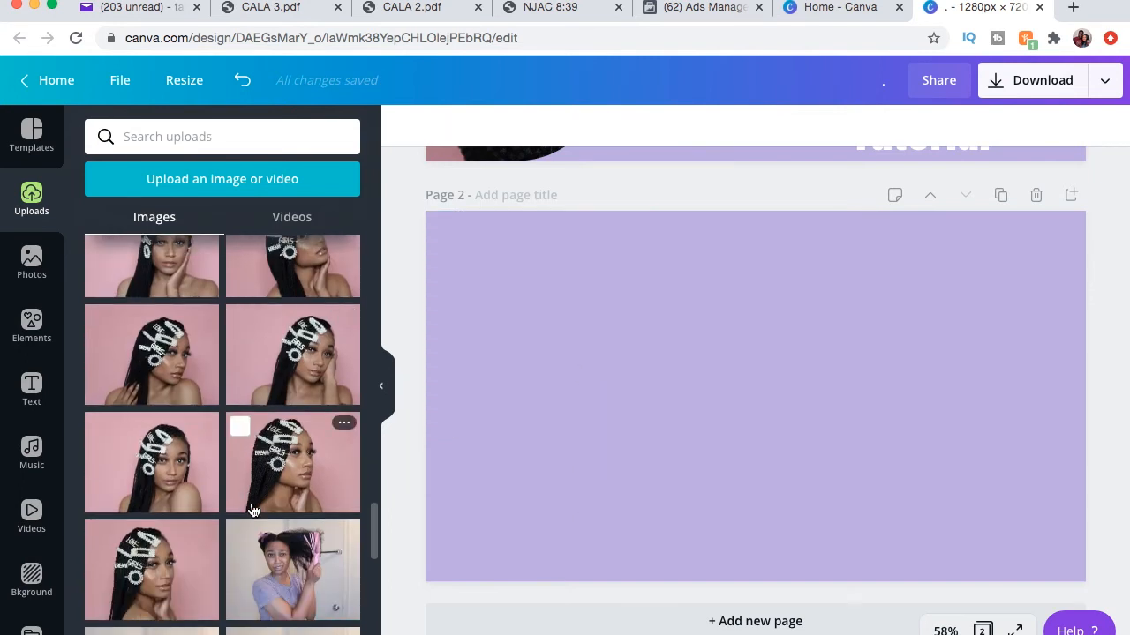
{"action": "scroll", "coordinate": [253, 510], "scroll_direction": "down", "scroll_amount": 3}
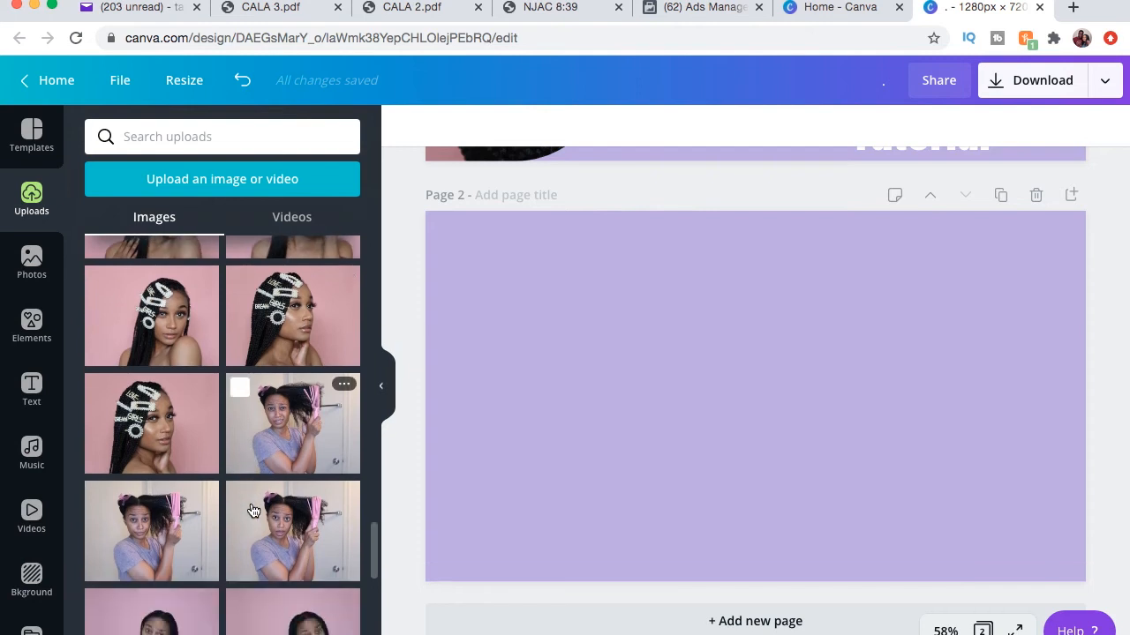
{"action": "left_click", "coordinate": [299, 433]}
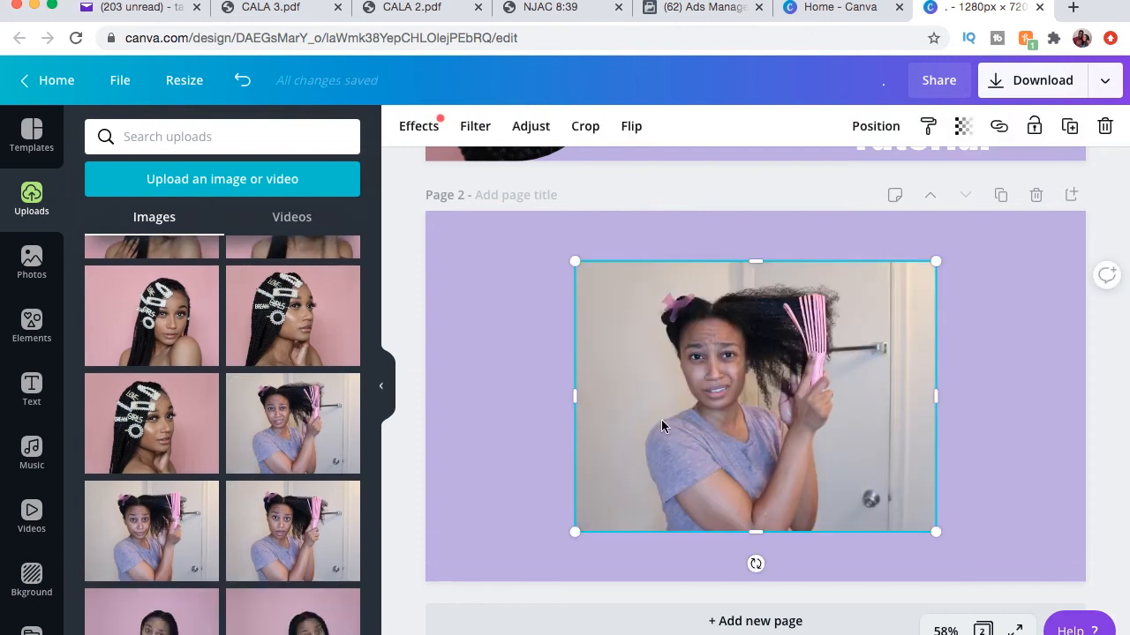
{"action": "left_click_drag", "start_coordinate": [692, 408], "coordinate": [577, 354]}
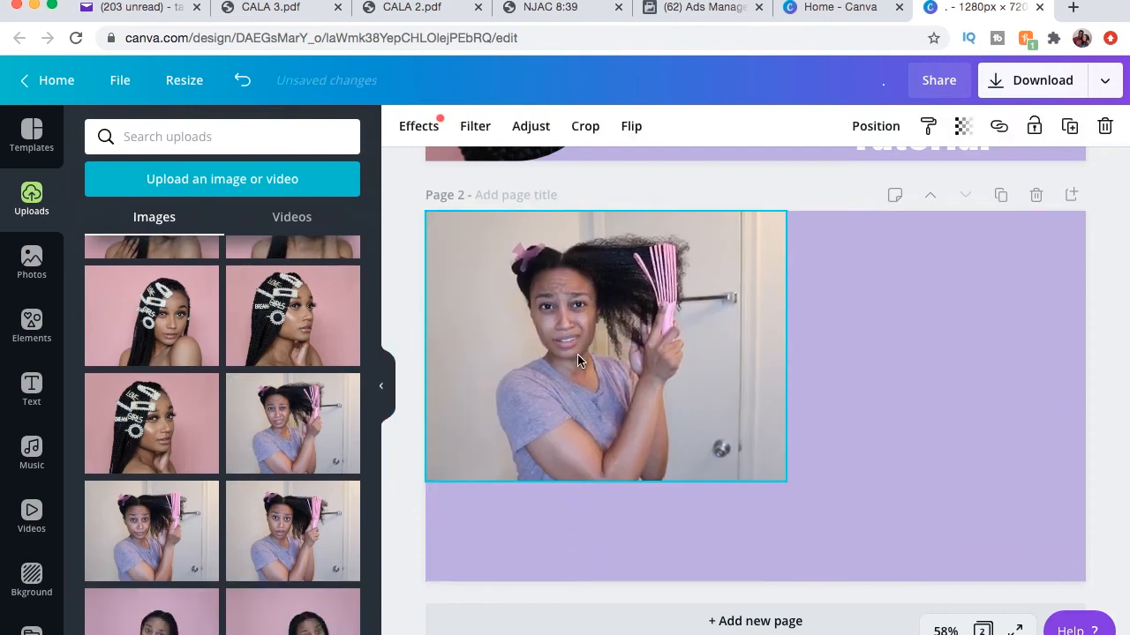
{"action": "left_click_drag", "start_coordinate": [607, 485], "coordinate": [608, 588]}
{"action": "left_click_drag", "start_coordinate": [790, 398], "coordinate": [857, 402]}
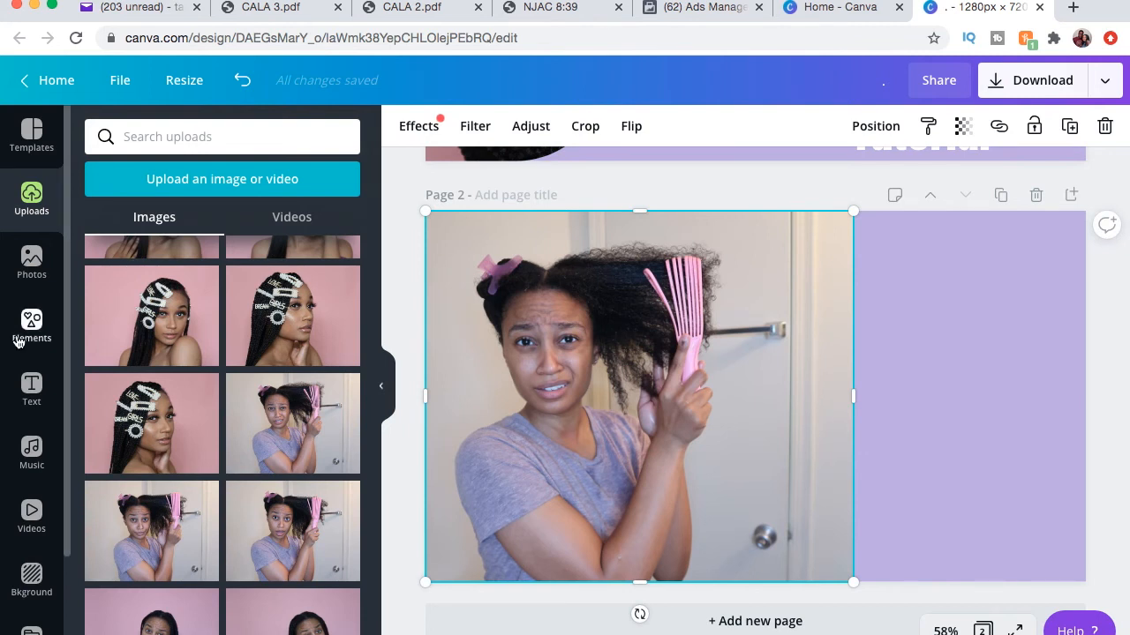
{"action": "left_click", "coordinate": [34, 387]}
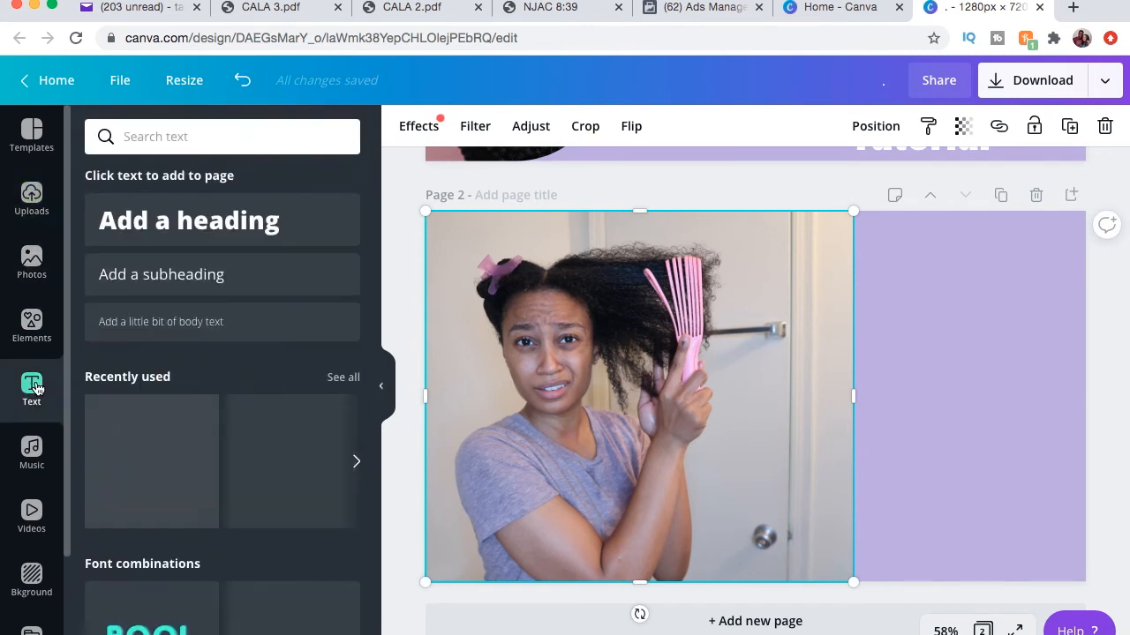
{"action": "scroll", "coordinate": [239, 370], "scroll_direction": "down", "scroll_amount": 3}
{"action": "scroll", "coordinate": [248, 375], "scroll_direction": "down", "scroll_amount": 3}
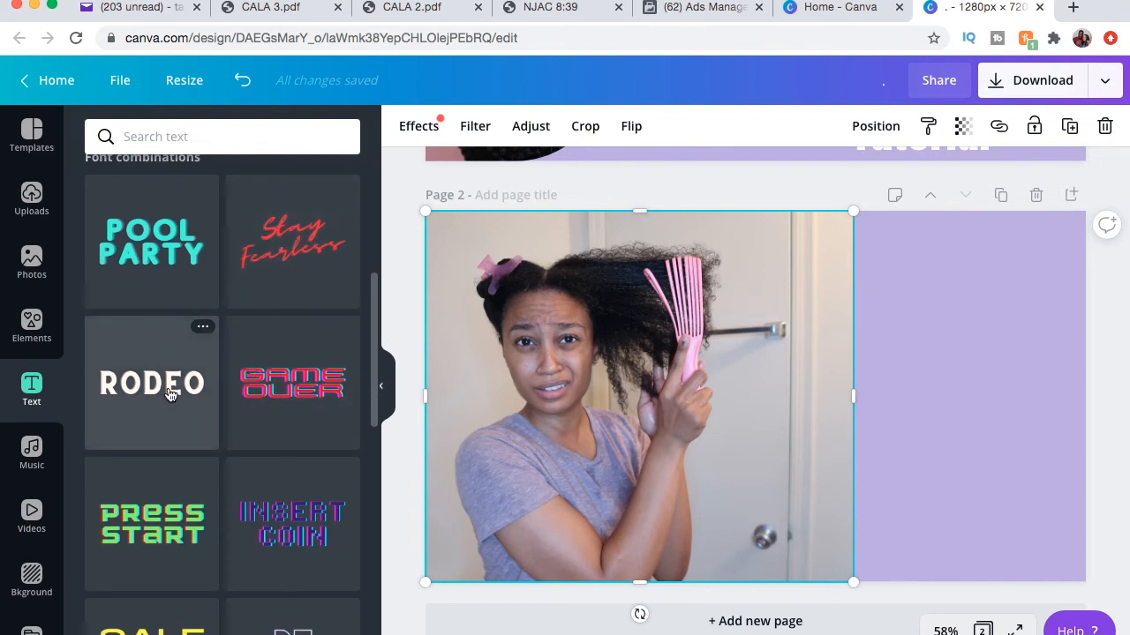
{"action": "left_click", "coordinate": [170, 394]}
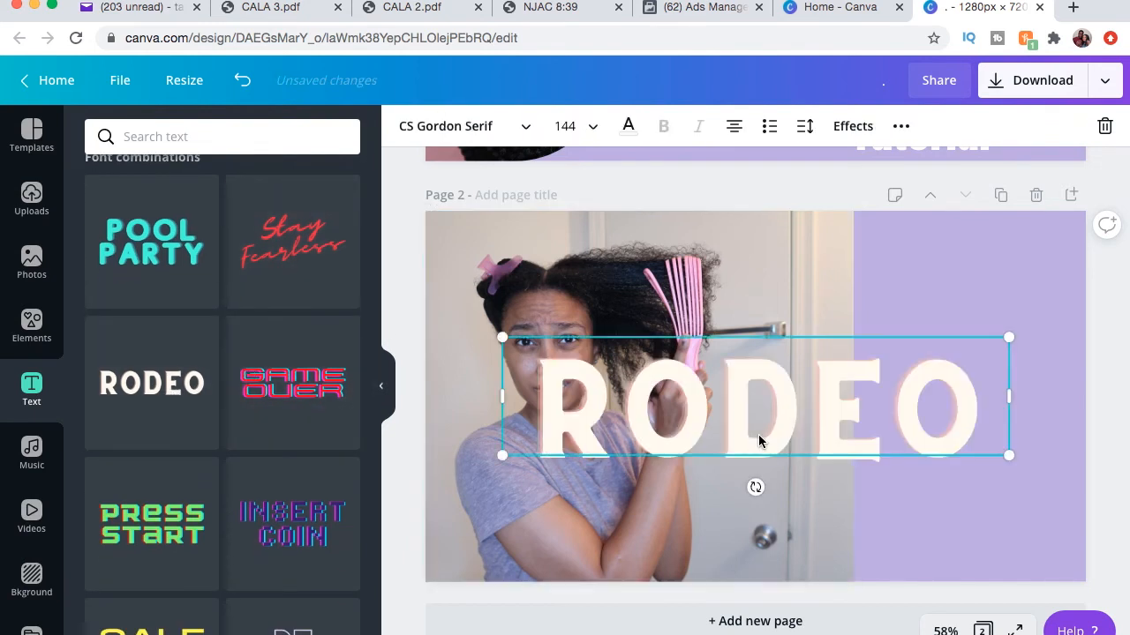
{"action": "double_click", "coordinate": [981, 408]}
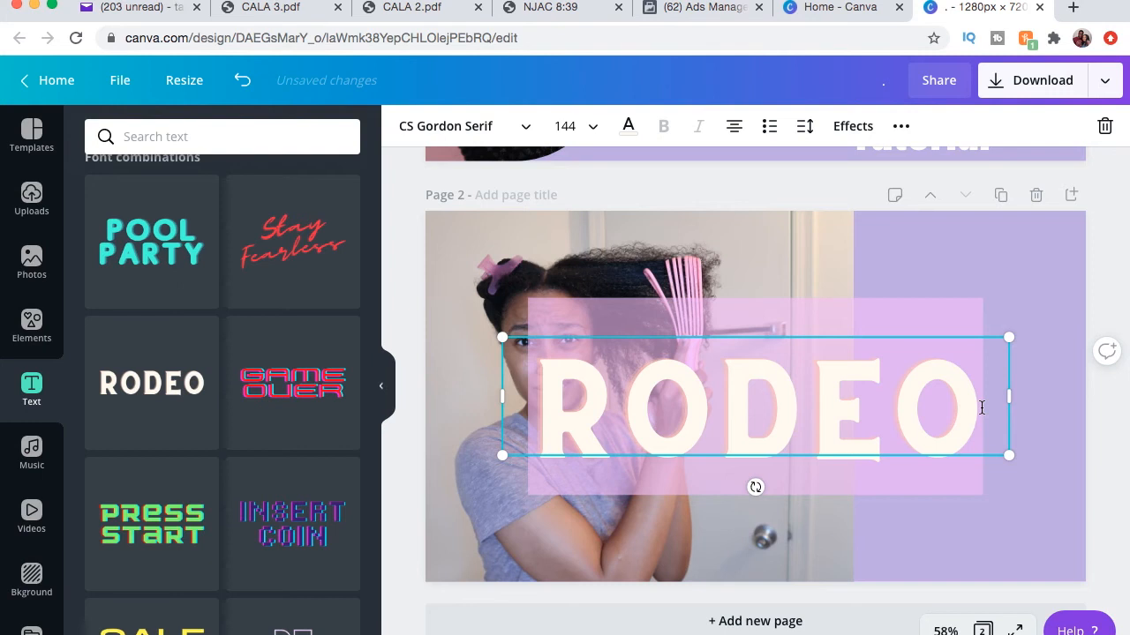
{"action": "type", "text": "EZ"}
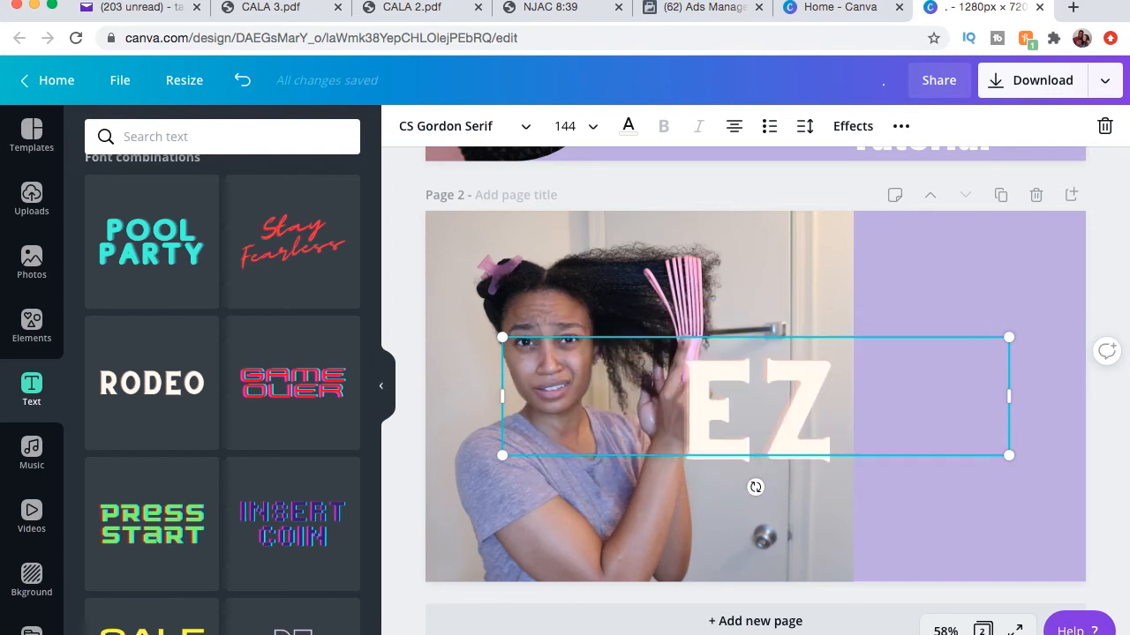
{"action": "type", "text": " BRS"}
{"action": "key", "text": "BackSpace"}
{"action": "key", "text": "BackSpace"}
{"action": "key", "text": "BackSpace"}
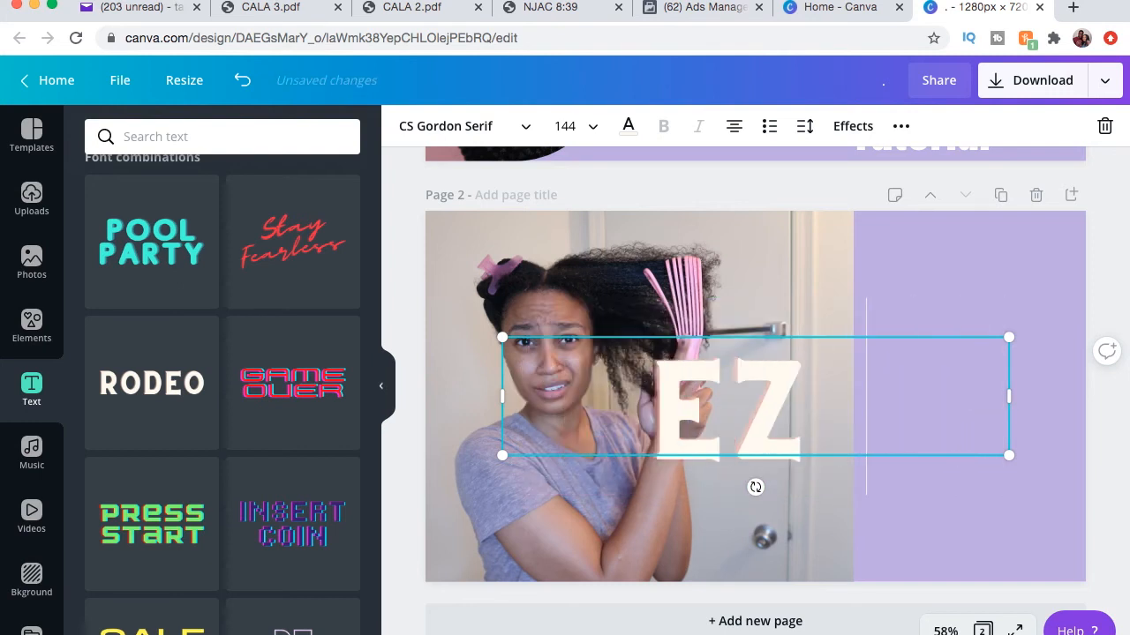
{"action": "key", "text": "BackSpace"}
{"action": "key", "text": "BackSpace"}
{"action": "key", "text": "BackSpace"}
Add the Graphic Design text combination, move it onto the right side of page 2, and color it white.
{"action": "scroll", "coordinate": [305, 515], "scroll_direction": "down", "scroll_amount": 15}
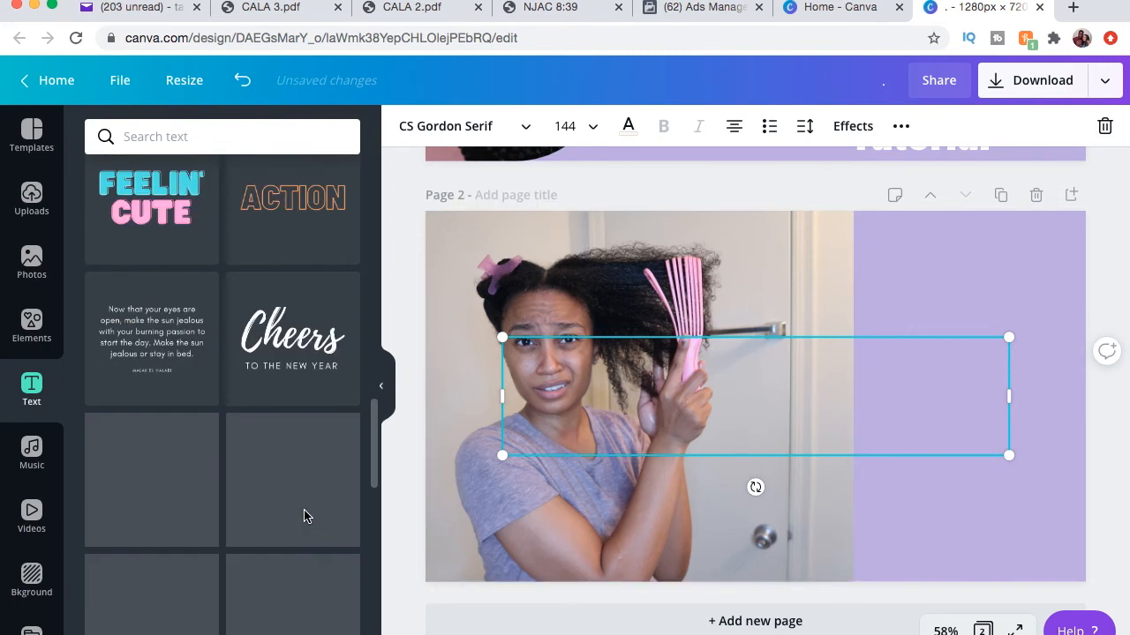
{"action": "scroll", "coordinate": [305, 517], "scroll_direction": "down", "scroll_amount": 8}
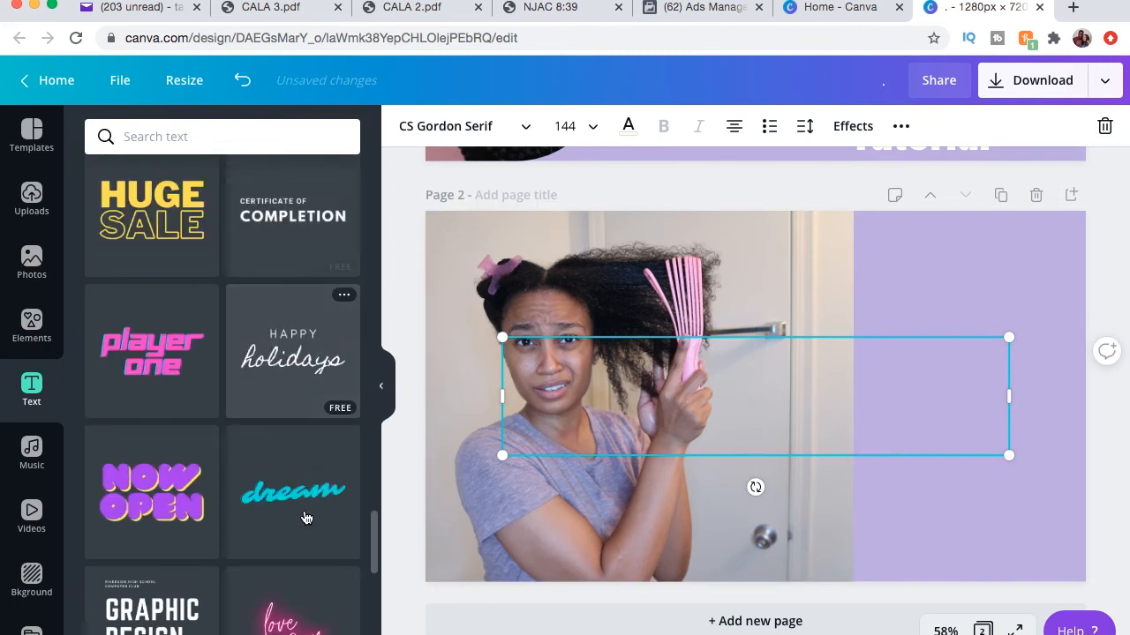
{"action": "scroll", "coordinate": [305, 517], "scroll_direction": "up", "scroll_amount": 3}
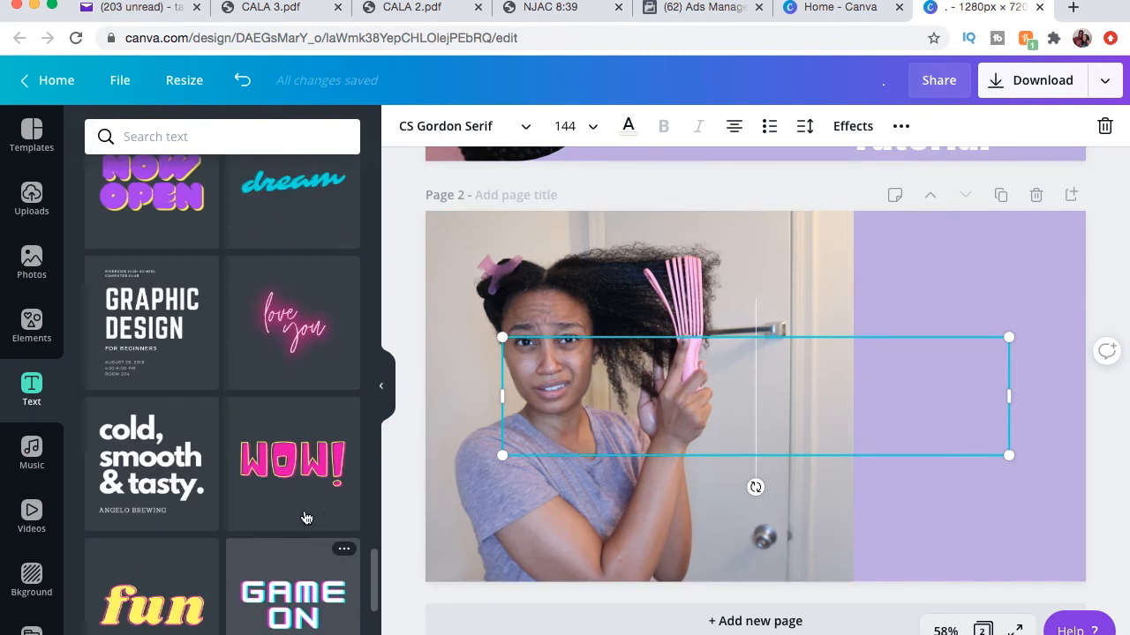
{"action": "left_click", "coordinate": [154, 369]}
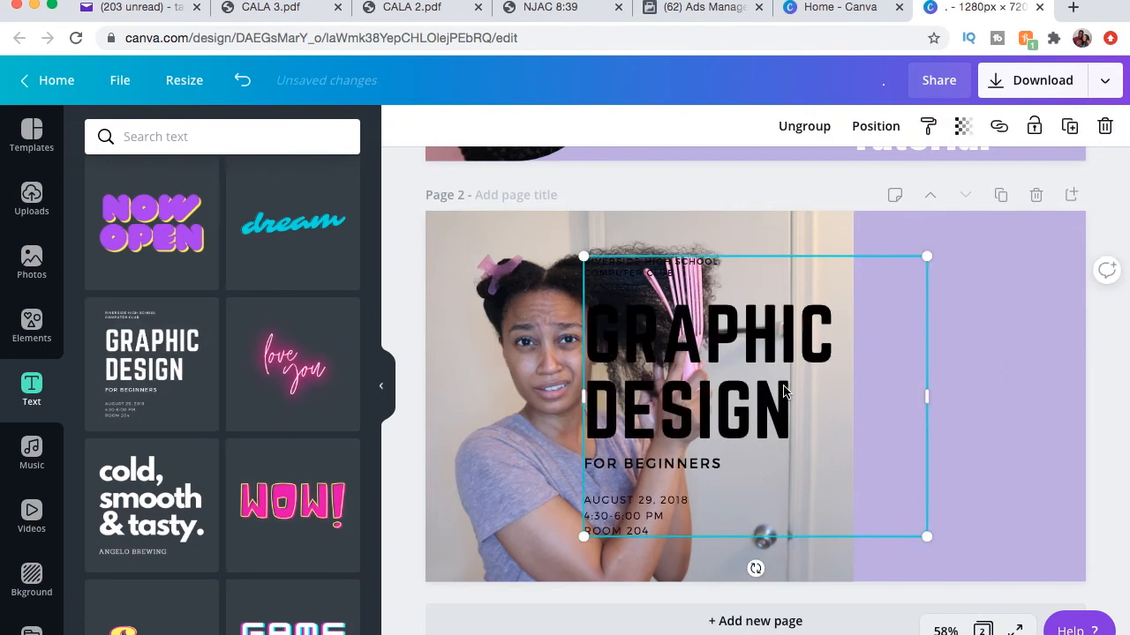
{"action": "left_click_drag", "start_coordinate": [751, 415], "coordinate": [923, 407]}
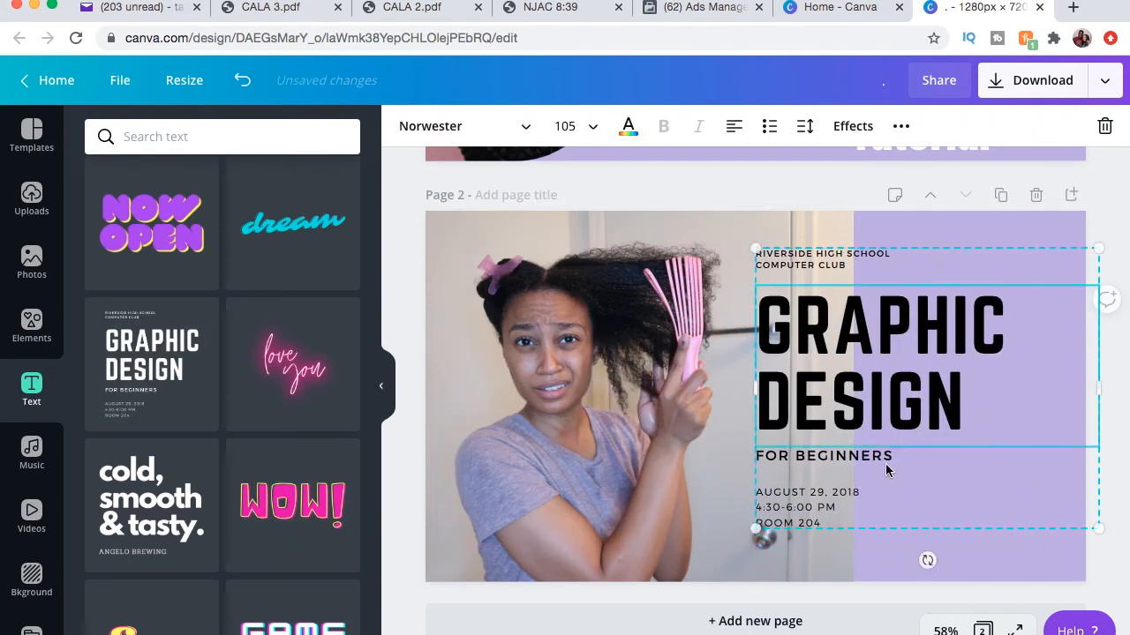
{"action": "left_click", "coordinate": [629, 129]}
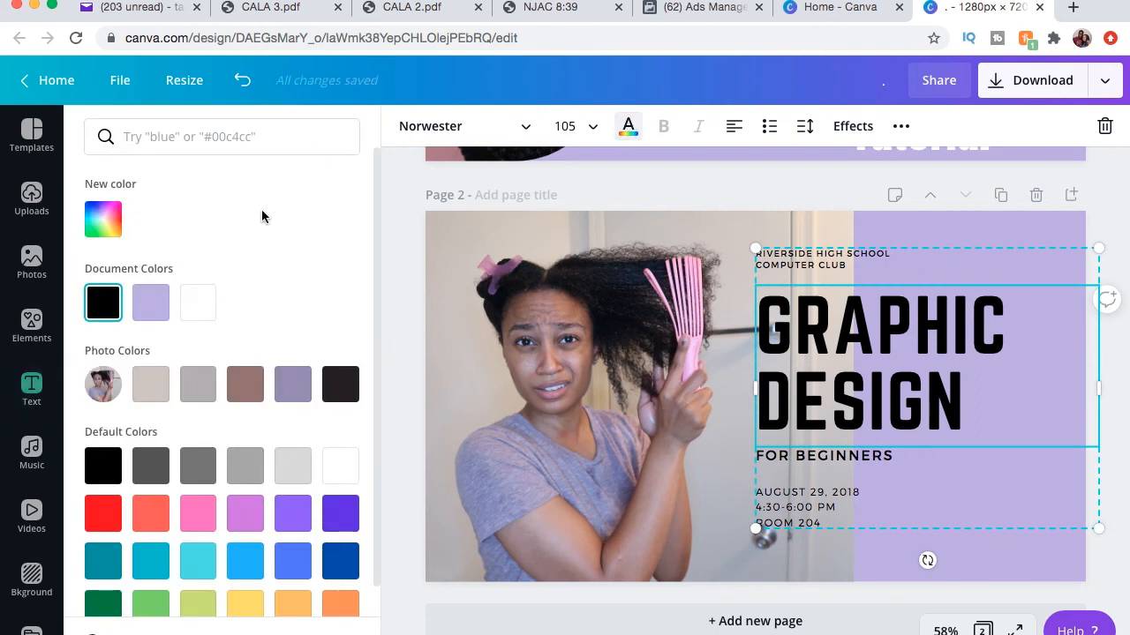
{"action": "left_click", "coordinate": [188, 319]}
Delete the date, time, room, FOR BEGINNERS and school club lines from the text group.
{"action": "left_click", "coordinate": [849, 530]}
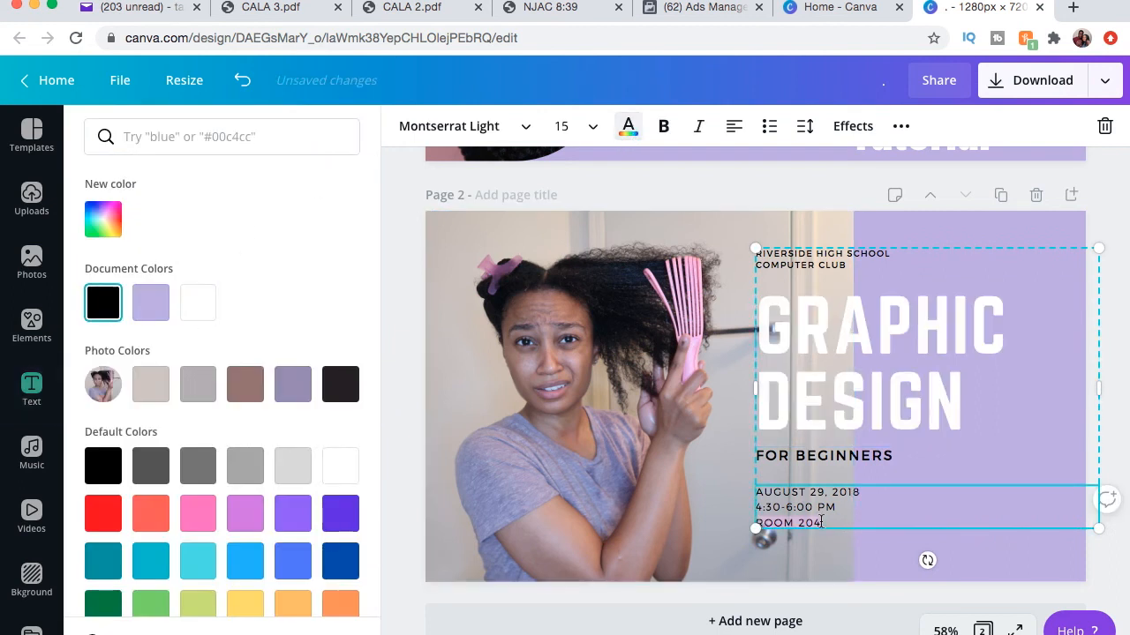
{"action": "key", "text": "BackSpace"}
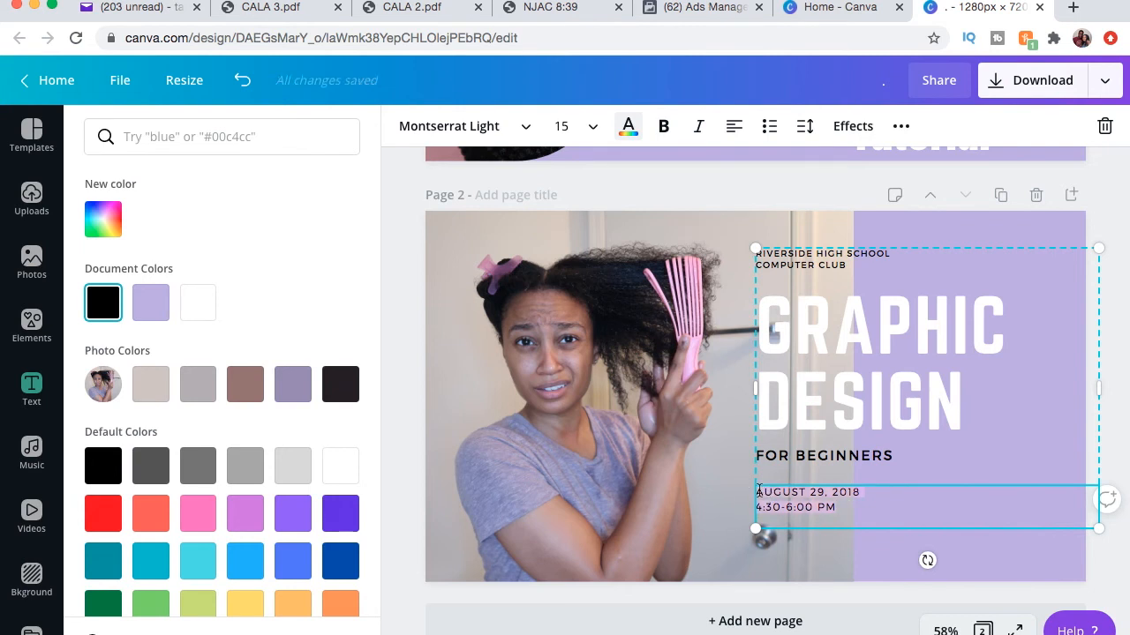
{"action": "key", "text": "BackSpace"}
{"action": "left_click", "coordinate": [907, 454]}
{"action": "left_click", "coordinate": [907, 454]}
{"action": "left_click_drag", "start_coordinate": [907, 455], "coordinate": [760, 470]}
{"action": "key", "text": "BackSpace"}
{"action": "left_click", "coordinate": [871, 269]}
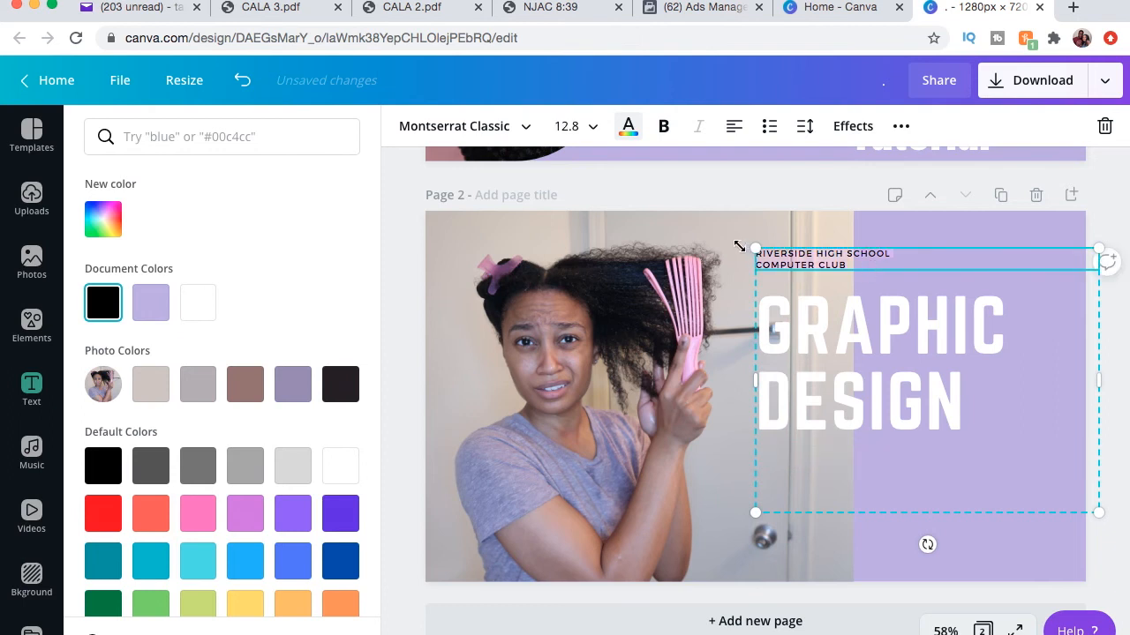
{"action": "key", "text": "BackSpace"}
Replace the heading text with EZ BRUSH DETANGLER REVIEW.
{"action": "left_click", "coordinate": [980, 384]}
{"action": "left_click_drag", "start_coordinate": [976, 379], "coordinate": [761, 318]}
{"action": "type", "text": "EZ BRIS"}
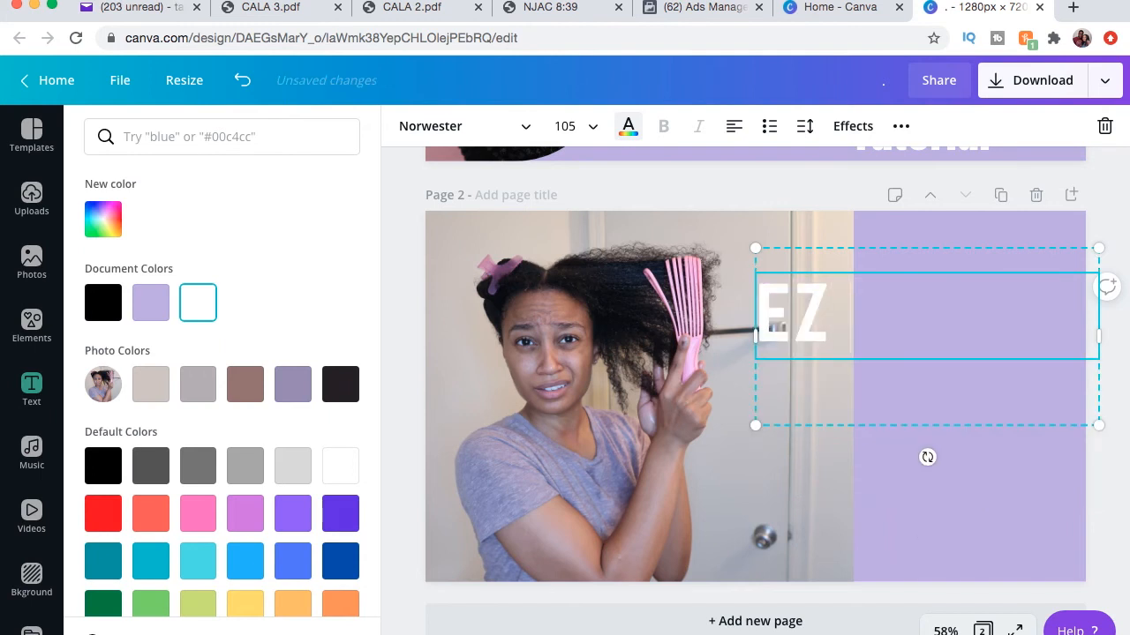
{"action": "key", "text": "BackSpace"}
{"action": "key", "text": "BackSpace"}
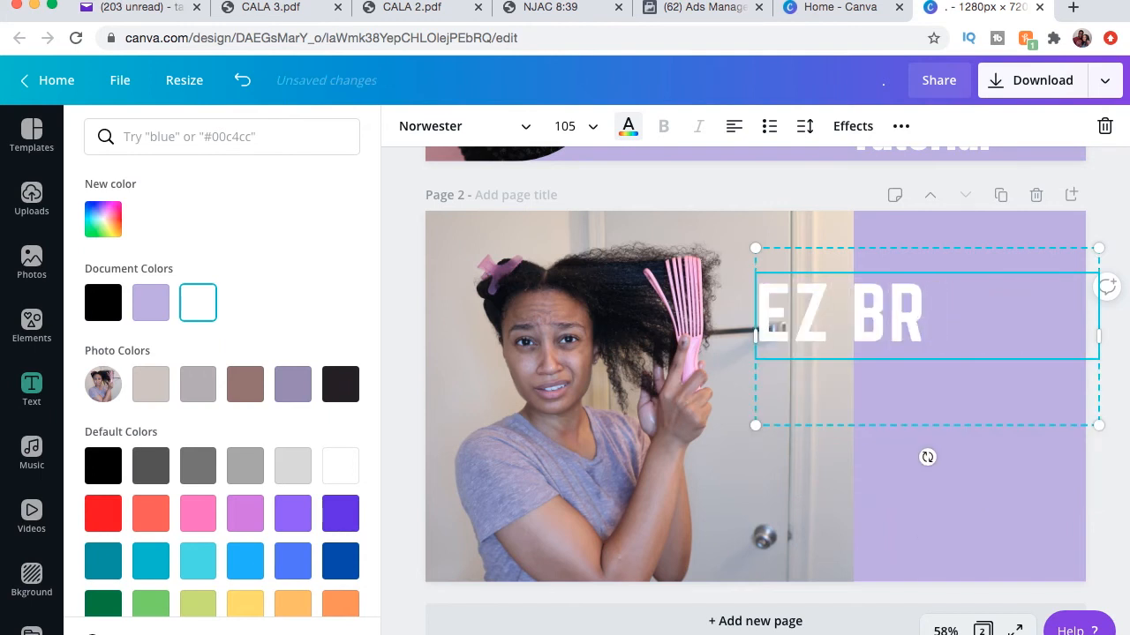
{"action": "type", "text": "USH DETANGLER"}
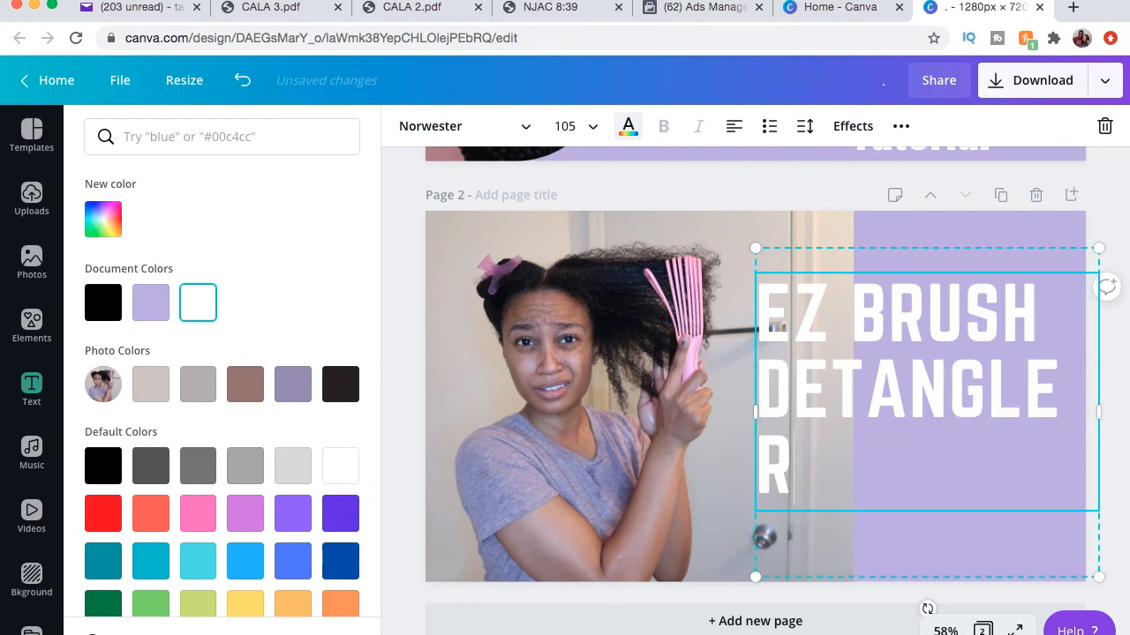
{"action": "type", "text": " REVIEW"}
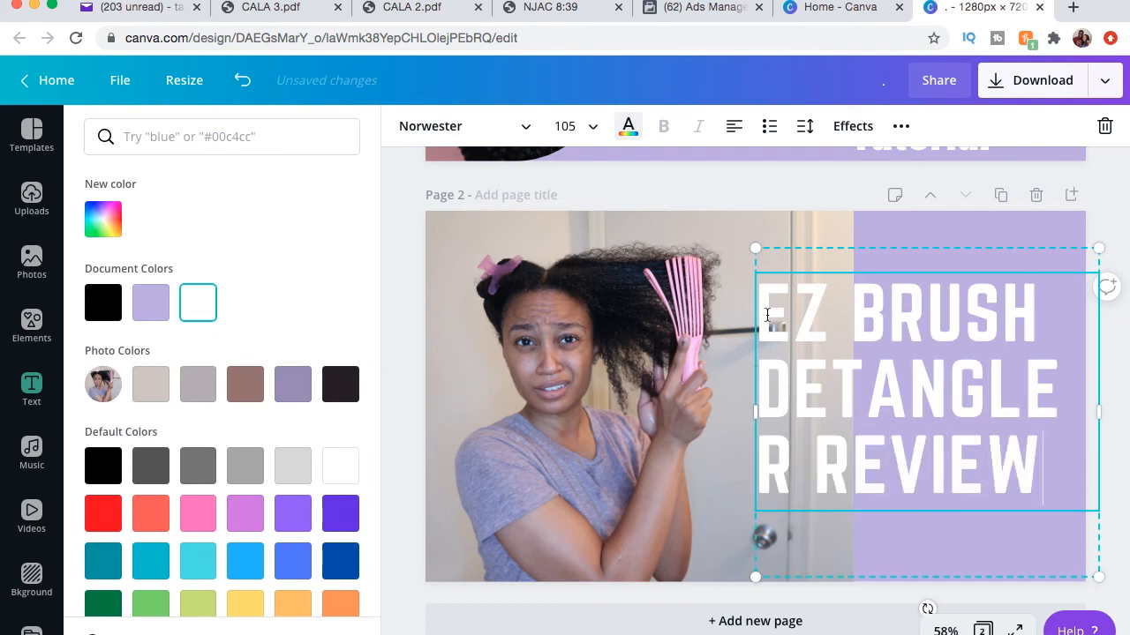
Widen the heading box and reposition it over the lavender area beside the photo.
{"action": "left_click_drag", "start_coordinate": [748, 413], "coordinate": [721, 411]}
{"action": "left_click", "coordinate": [814, 234]}
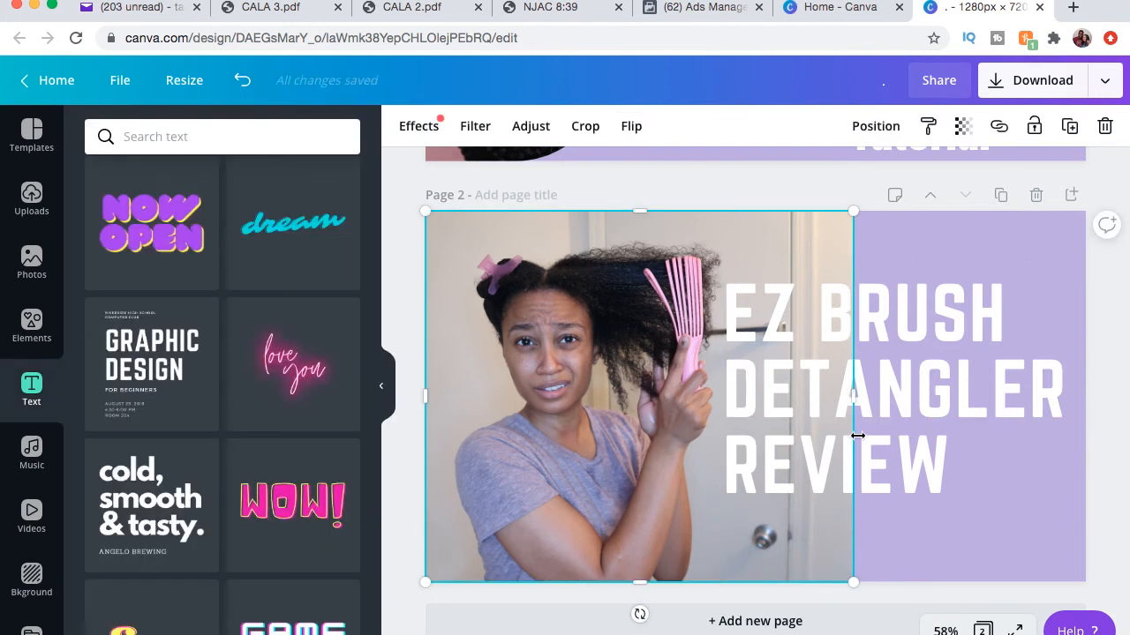
{"action": "left_click", "coordinate": [896, 494]}
{"action": "left_click_drag", "start_coordinate": [880, 433], "coordinate": [894, 442]}
{"action": "left_click", "coordinate": [628, 181]}
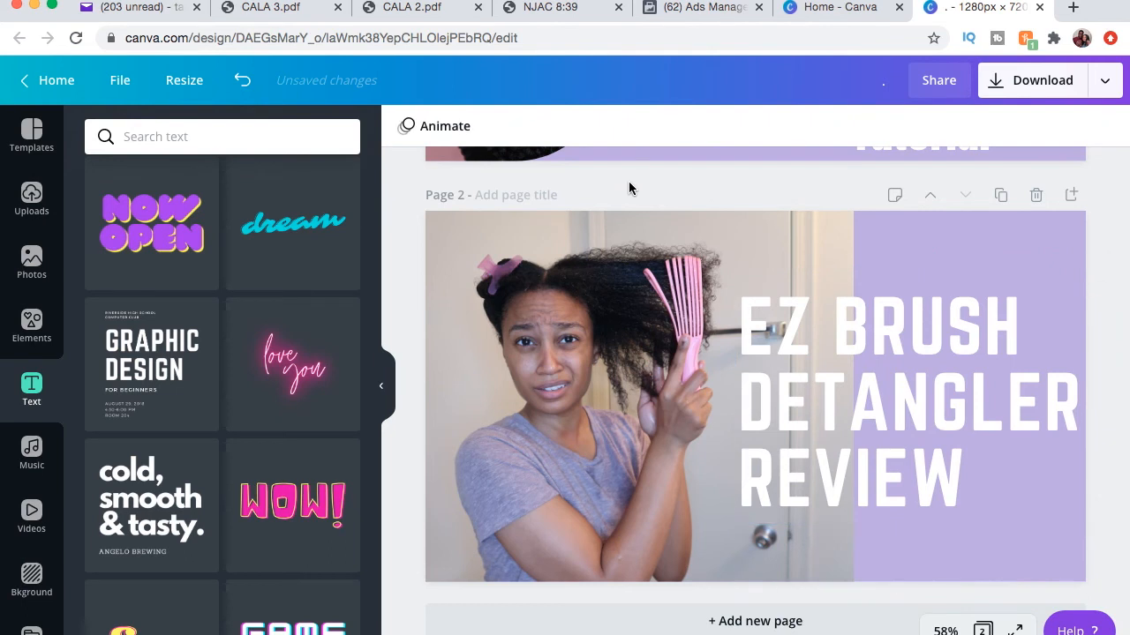
Delete the whole EZ BRUSH DETANGLER REVIEW heading group from page 2.
{"action": "left_click", "coordinate": [918, 444]}
{"action": "left_click", "coordinate": [1104, 129]}
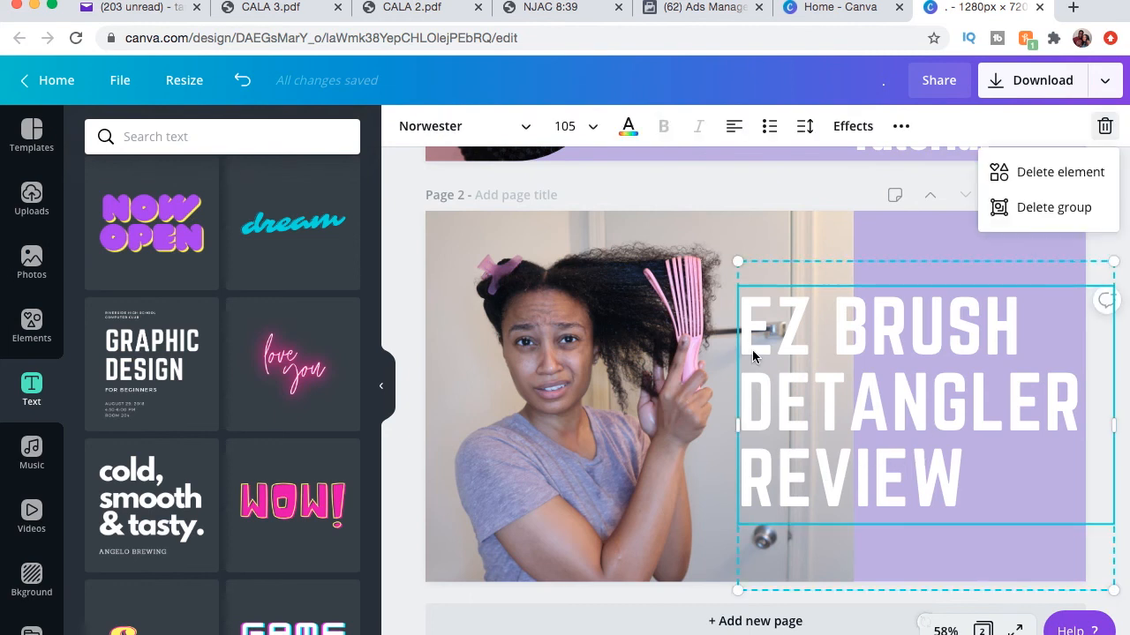
{"action": "left_click", "coordinate": [1059, 209]}
Remove the background of the portrait photo on page 2 with Background Remover.
{"action": "left_click", "coordinate": [653, 444]}
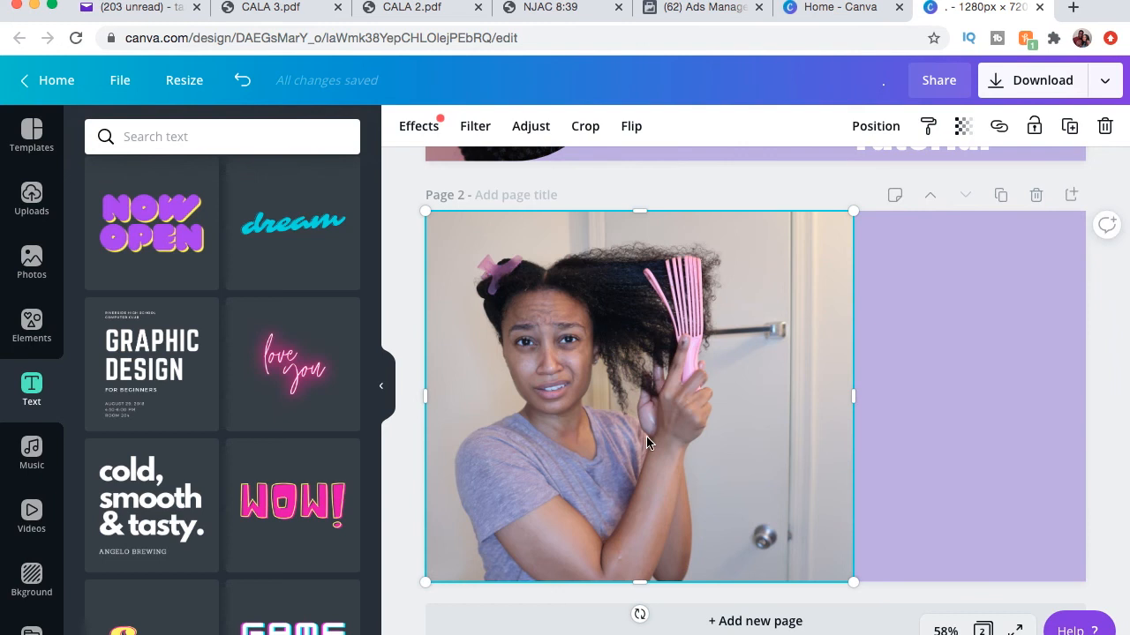
{"action": "left_click", "coordinate": [413, 127]}
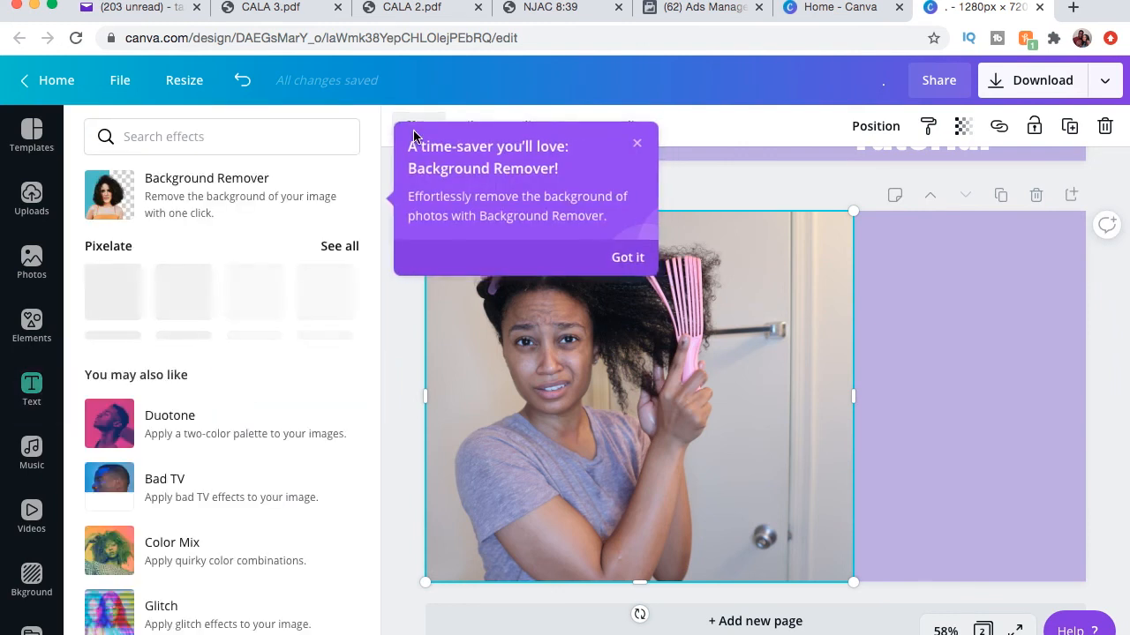
{"action": "left_click", "coordinate": [212, 205]}
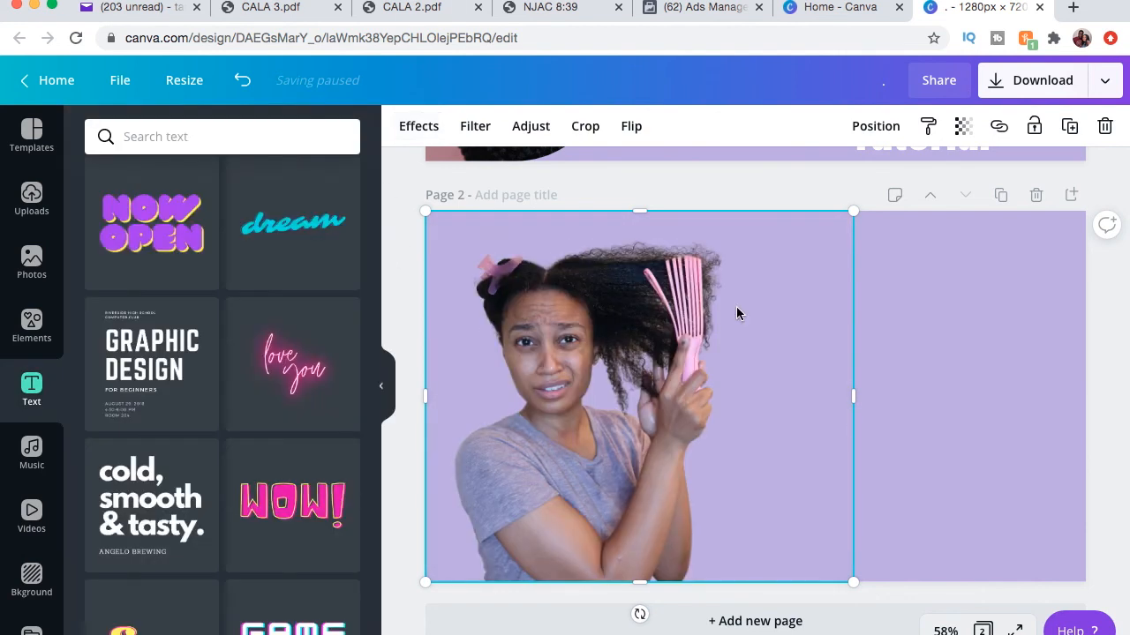
Add the Graphic Design text combination again and move it onto the right side of page 2.
{"action": "left_click", "coordinate": [936, 363]}
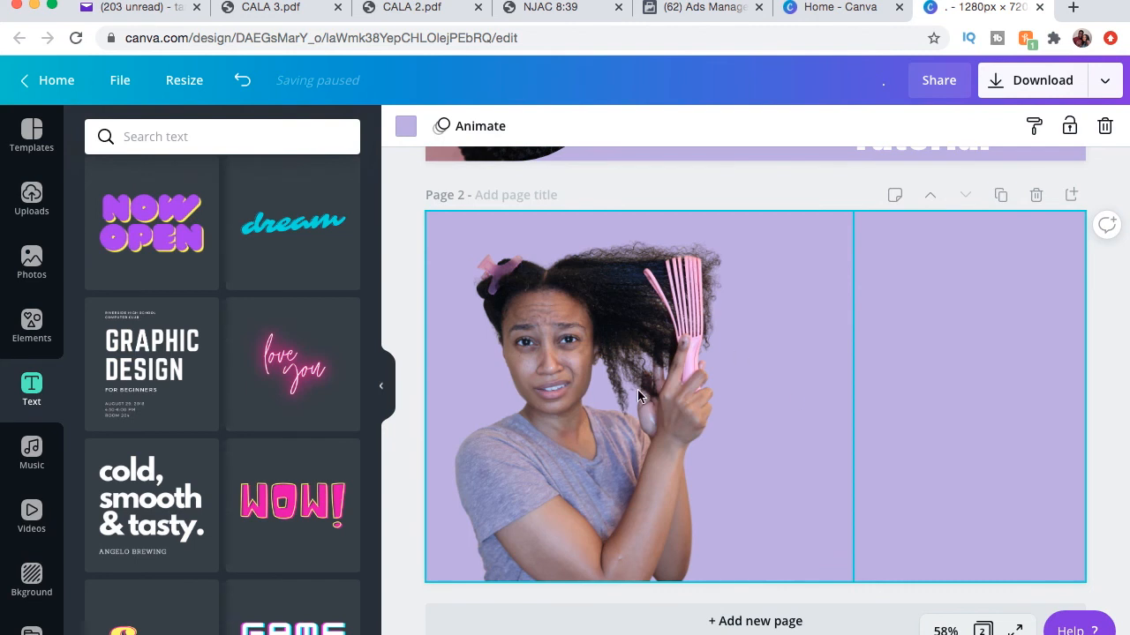
{"action": "left_click", "coordinate": [172, 397]}
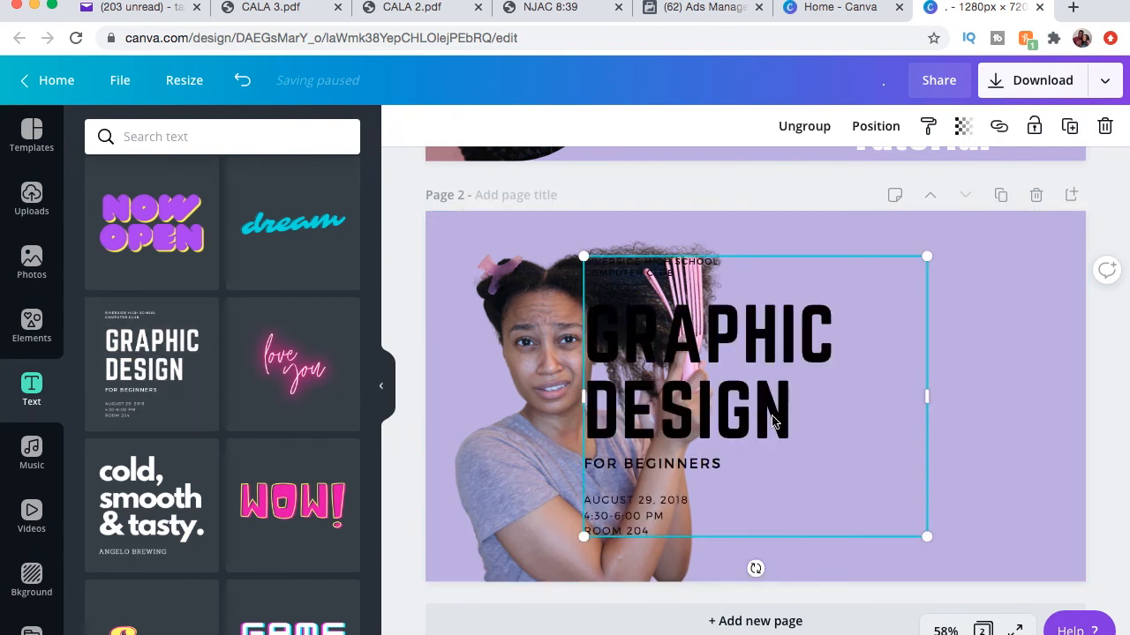
{"action": "left_click_drag", "start_coordinate": [754, 421], "coordinate": [926, 429]}
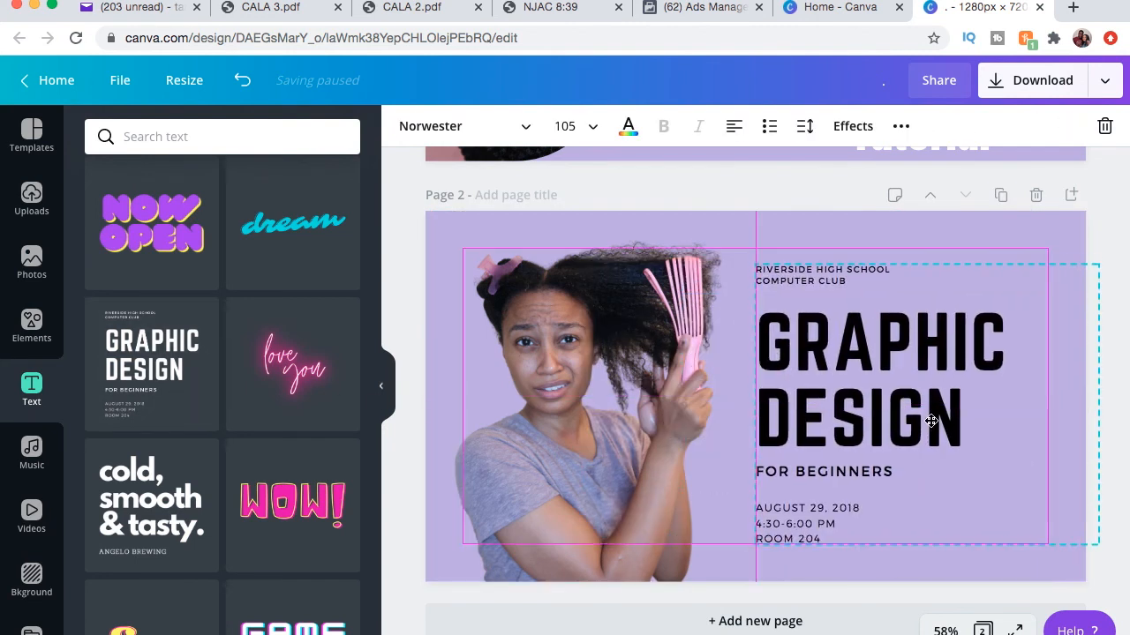
Delete the date, time, room, FOR BEGINNERS and school club lines from the new text group.
{"action": "left_click", "coordinate": [860, 536]}
{"action": "left_click_drag", "start_coordinate": [860, 532], "coordinate": [770, 507]}
{"action": "key", "text": "BackSpace"}
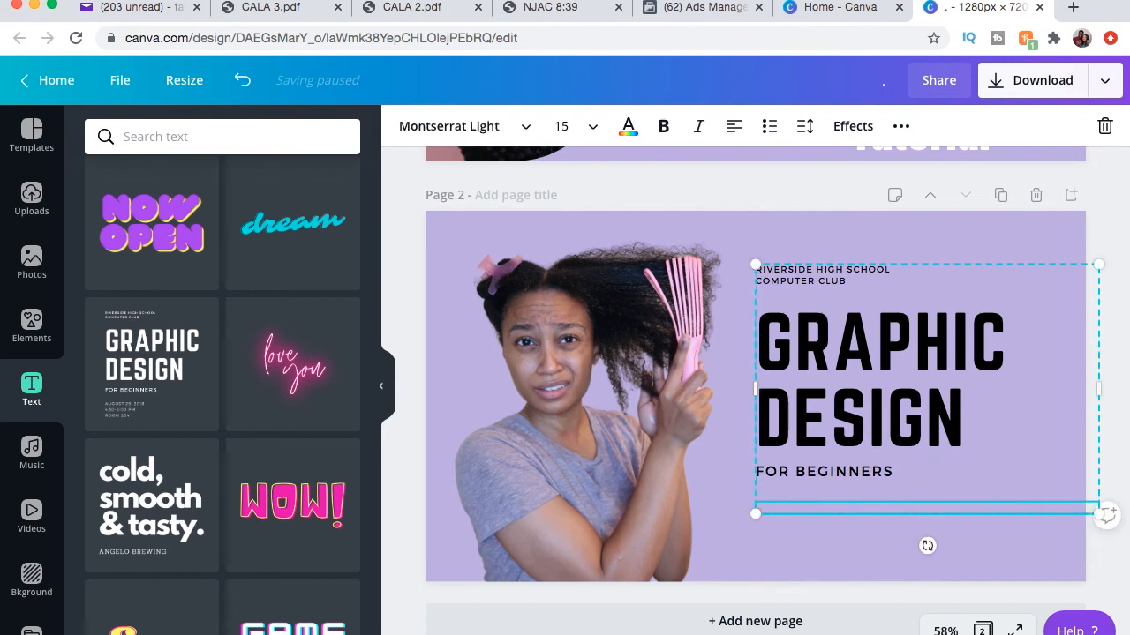
{"action": "left_click", "coordinate": [891, 470]}
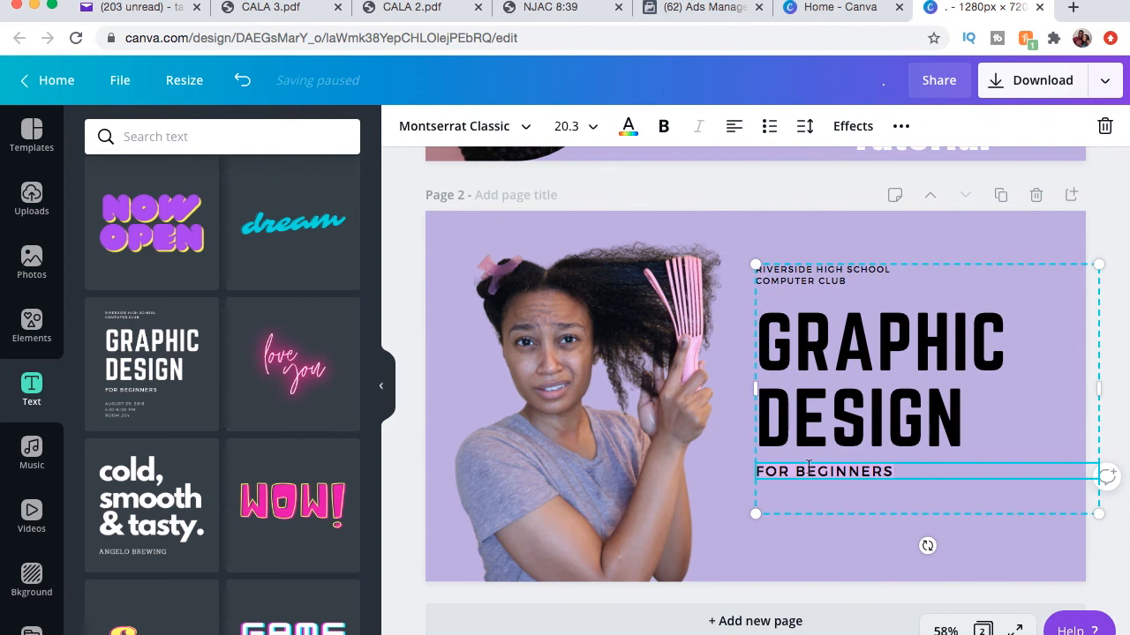
{"action": "key", "text": "BackSpace"}
{"action": "left_click", "coordinate": [847, 283]}
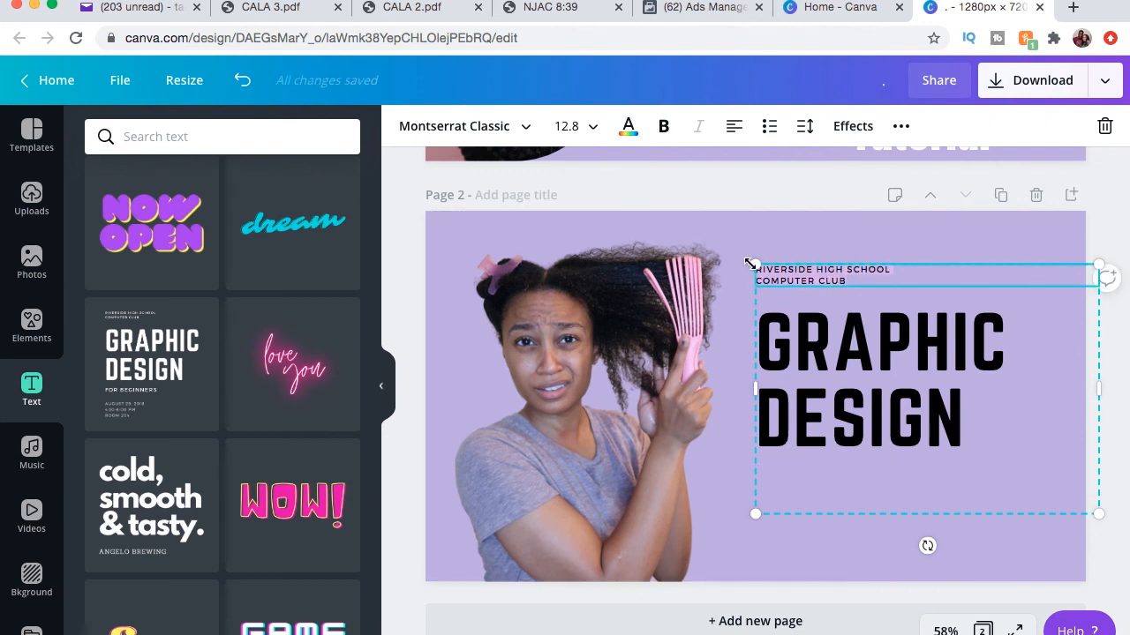
{"action": "key", "text": "BackSpace"}
Replace the heading text with HOW TO DETANGLE NATURAL HAIR.
{"action": "left_click", "coordinate": [999, 414]}
{"action": "left_click", "coordinate": [999, 414]}
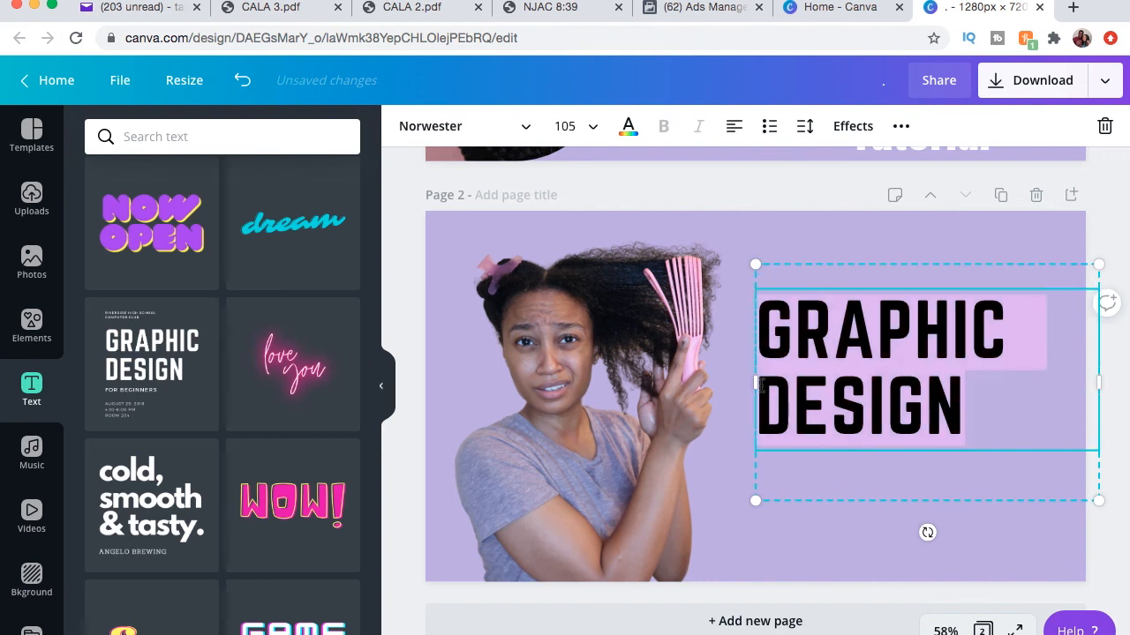
{"action": "type", "text": "HOW TO DETAN"}
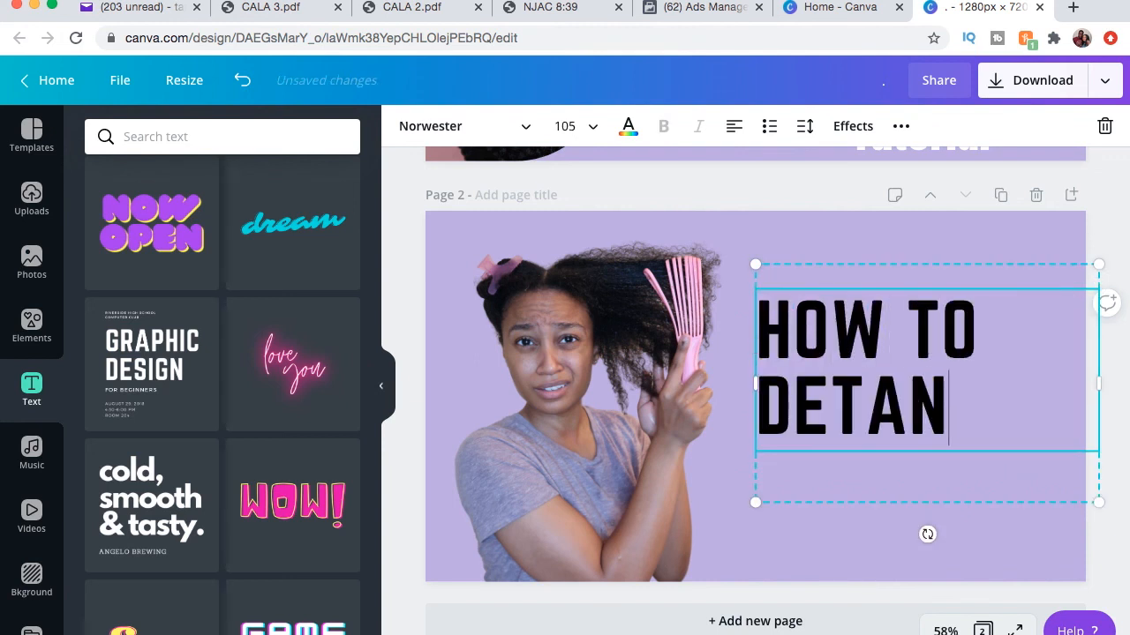
{"action": "type", "text": "GLE NATU"}
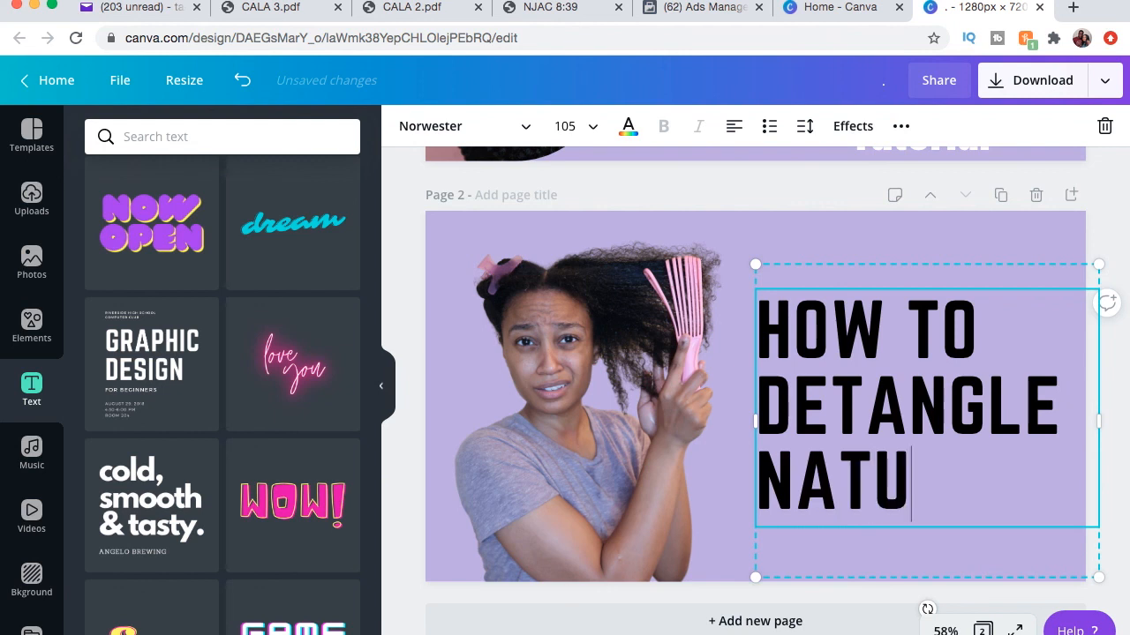
{"action": "type", "text": "RAL HAIR"}
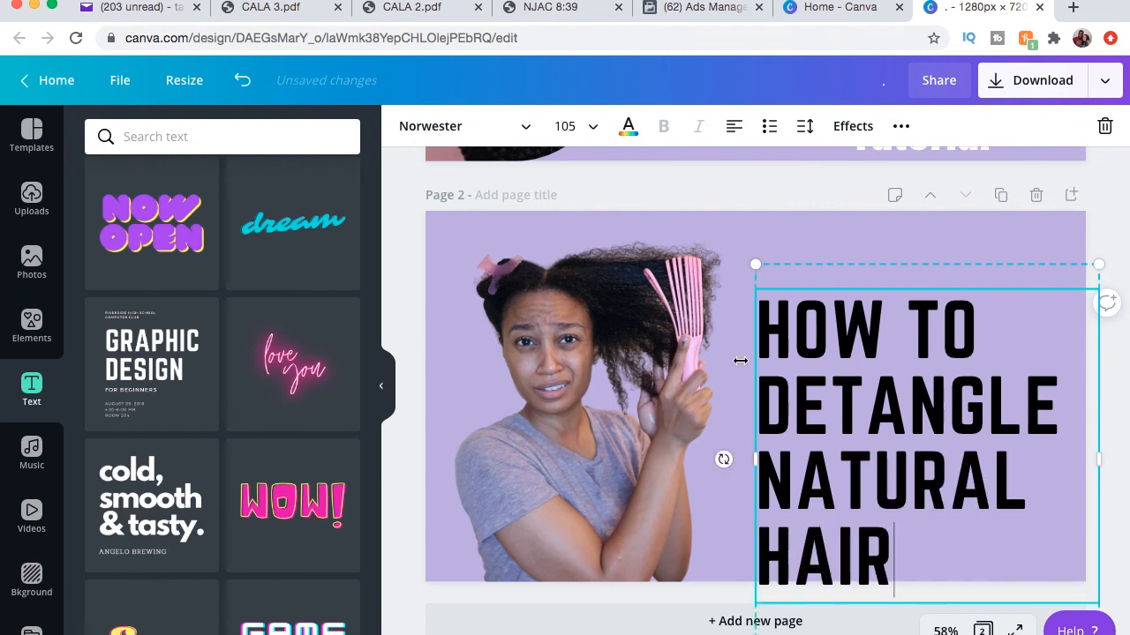
Move the heading slightly higher on the lavender area beside the photo.
{"action": "left_click", "coordinate": [878, 236]}
{"action": "left_click", "coordinate": [885, 379]}
{"action": "left_click_drag", "start_coordinate": [885, 377], "coordinate": [878, 342]}
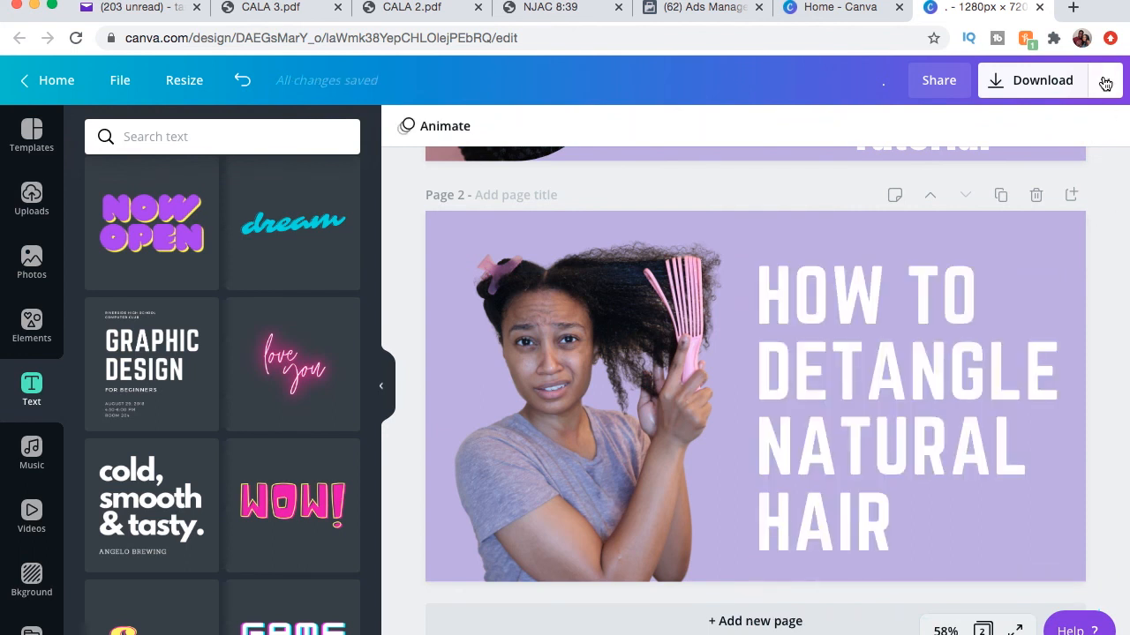
Download only page 2 as a JPG file and close the confirmation dialog.
{"action": "left_click", "coordinate": [1104, 83]}
{"action": "left_click", "coordinate": [933, 176]}
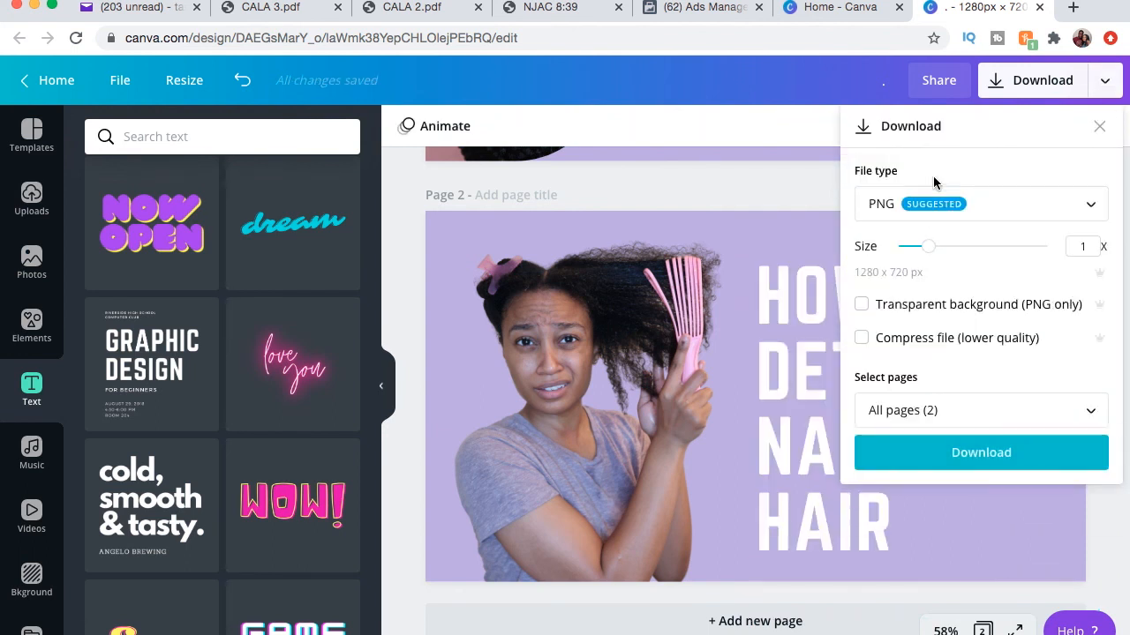
{"action": "left_click", "coordinate": [989, 214]}
{"action": "left_click", "coordinate": [942, 258]}
{"action": "left_click", "coordinate": [935, 404]}
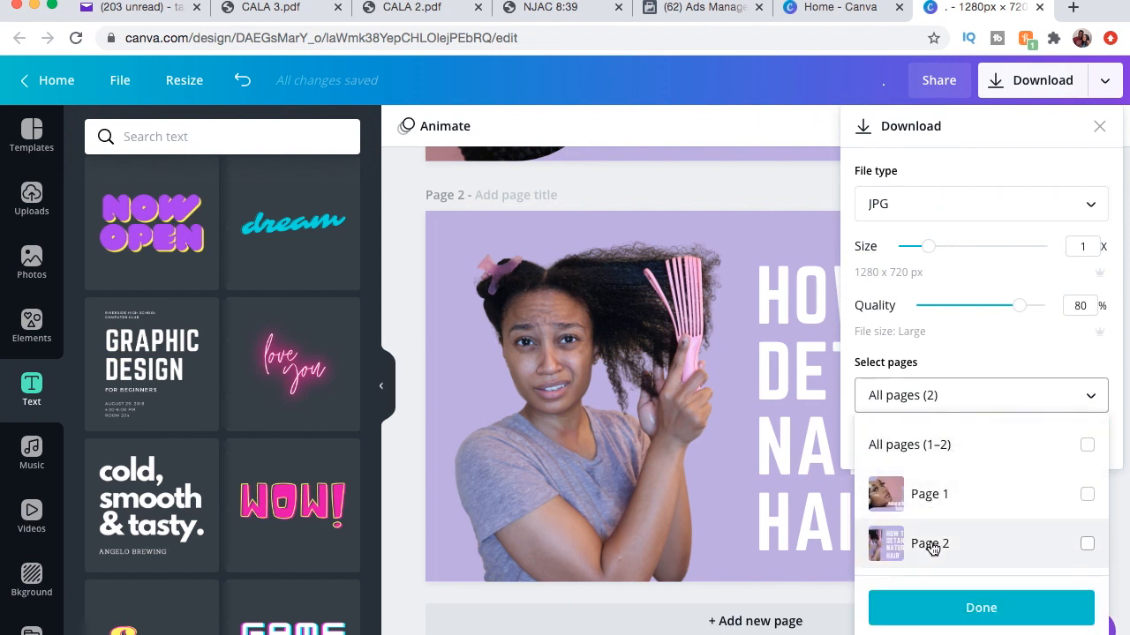
{"action": "left_click", "coordinate": [931, 545]}
{"action": "left_click", "coordinate": [940, 608]}
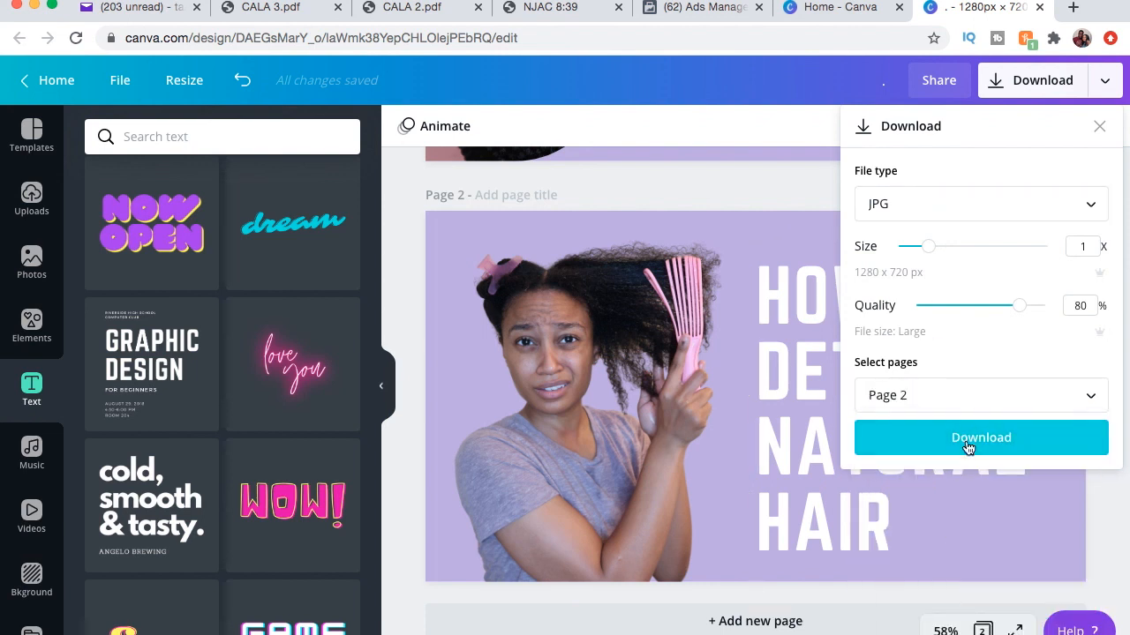
{"action": "left_click", "coordinate": [967, 443]}
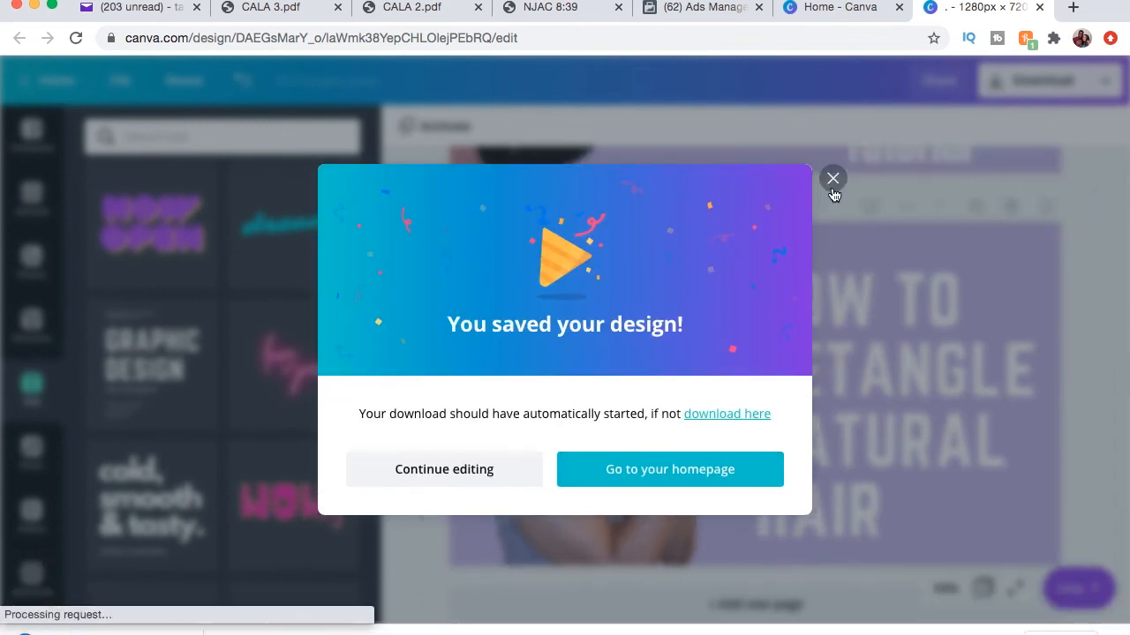
{"action": "left_click", "coordinate": [832, 179]}
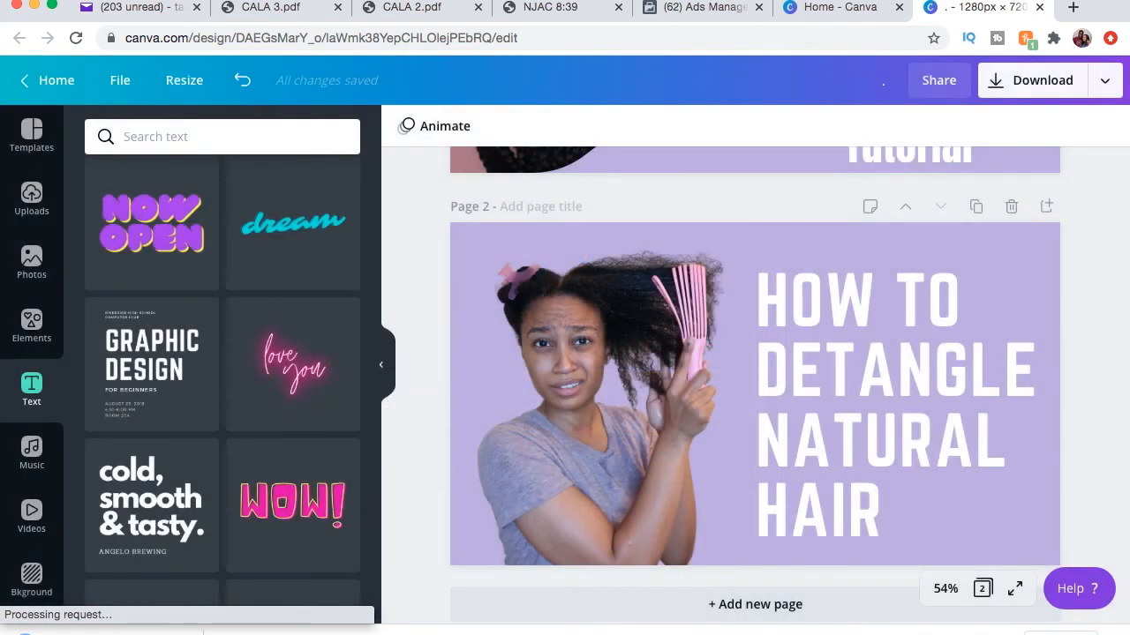